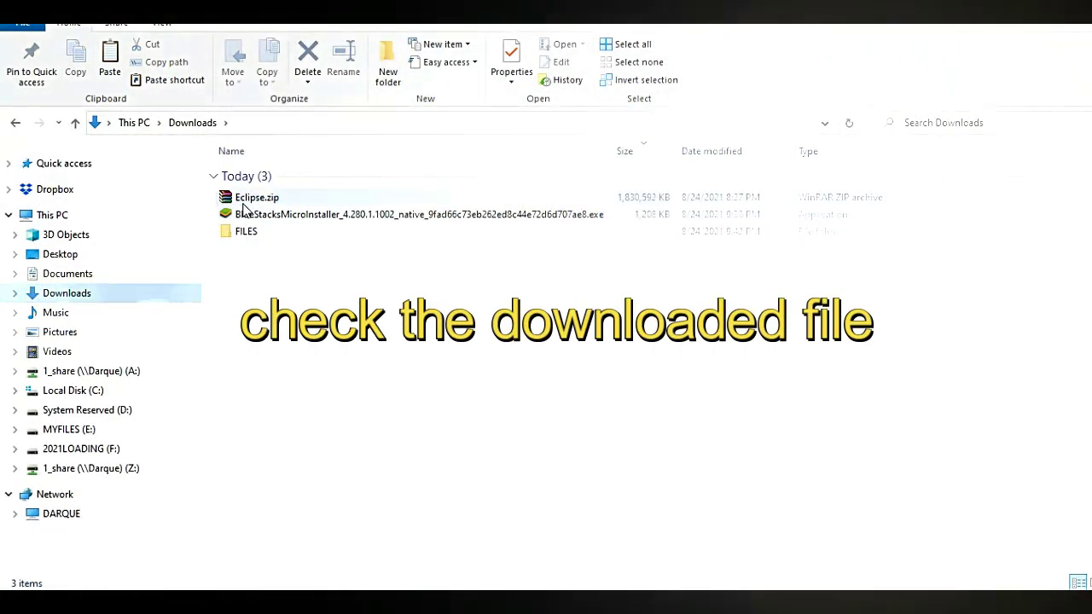
Move Eclipse.zip from the Downloads folder to the root of Local Disk (C:).
left_click(249, 202)
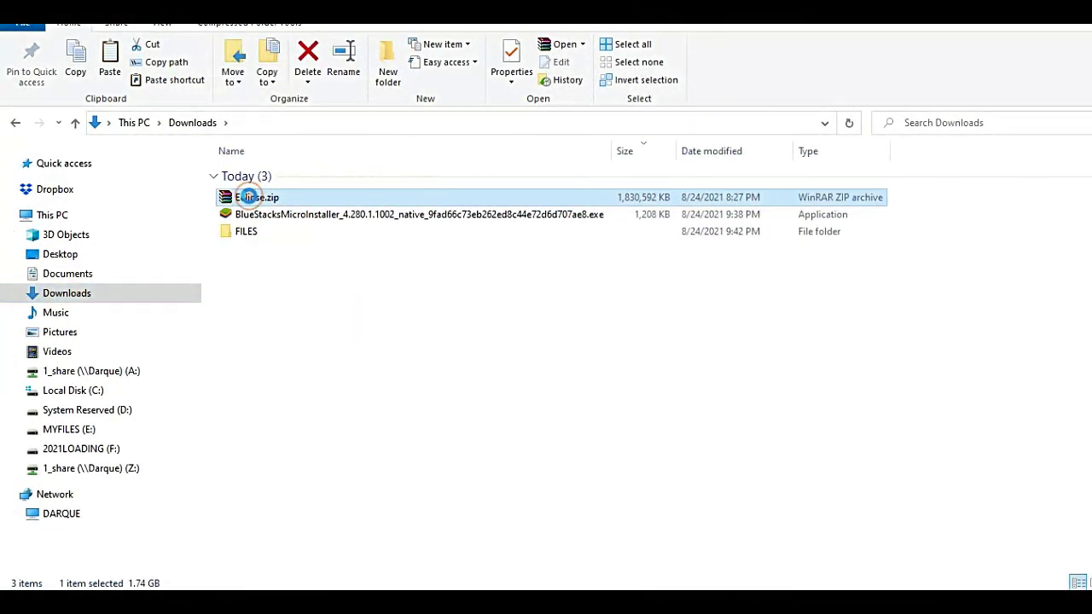
right_click(250, 201)
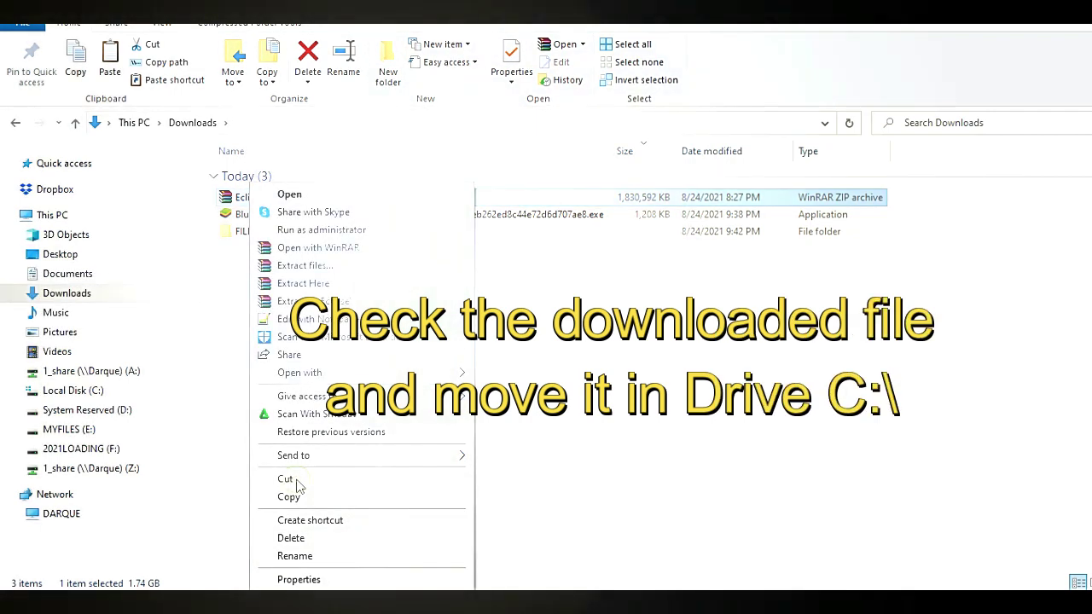
left_click(295, 480)
left_click(67, 394)
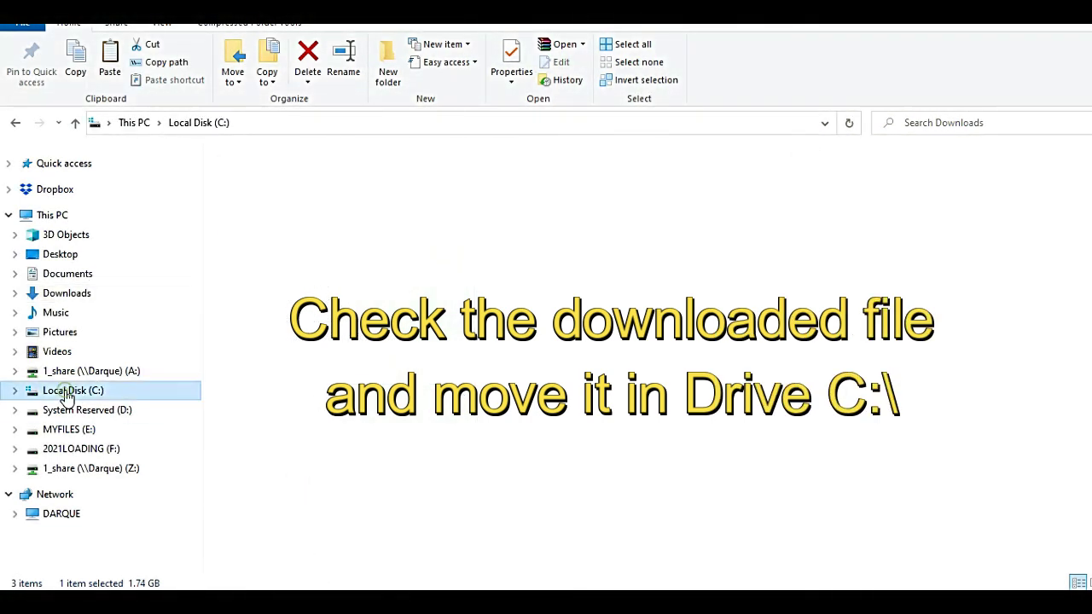
right_click(914, 345)
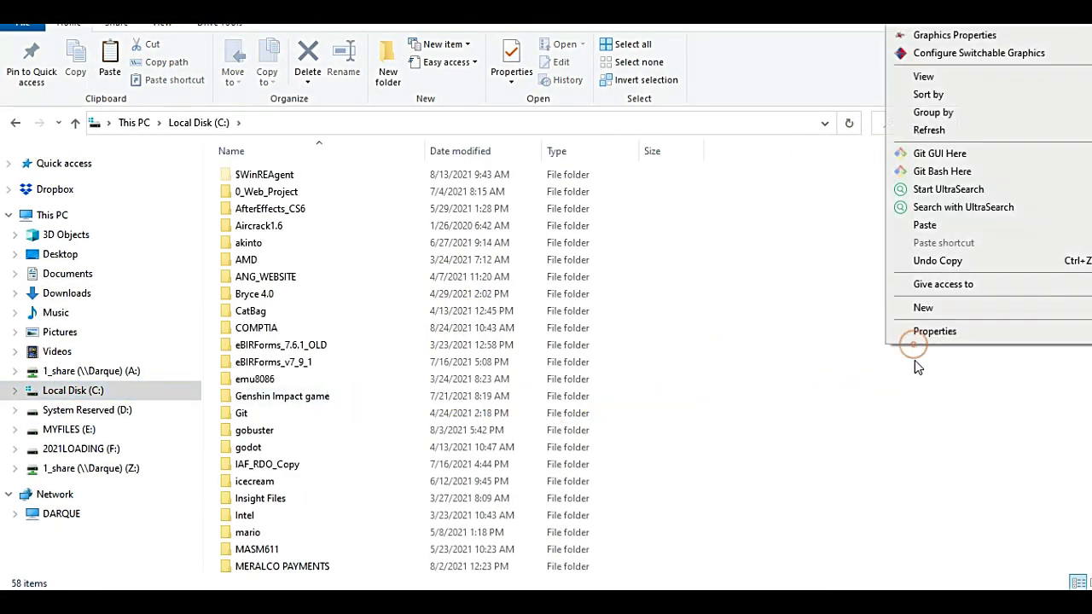
left_click(935, 225)
left_click(503, 194)
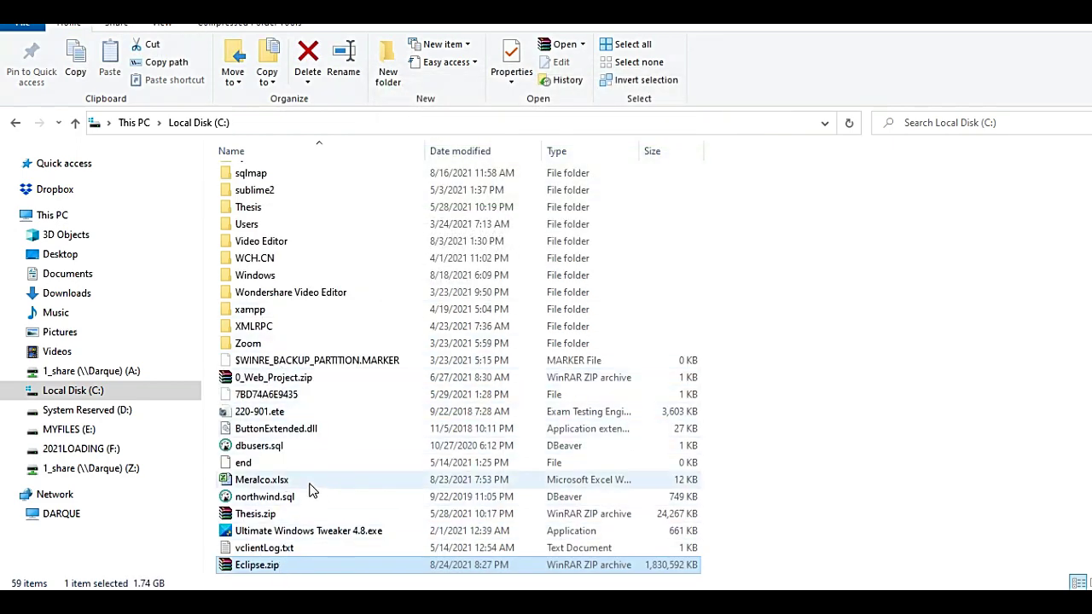
Extract Eclipse.zip on drive C: into its own folder named Eclipse.
right_click(261, 571)
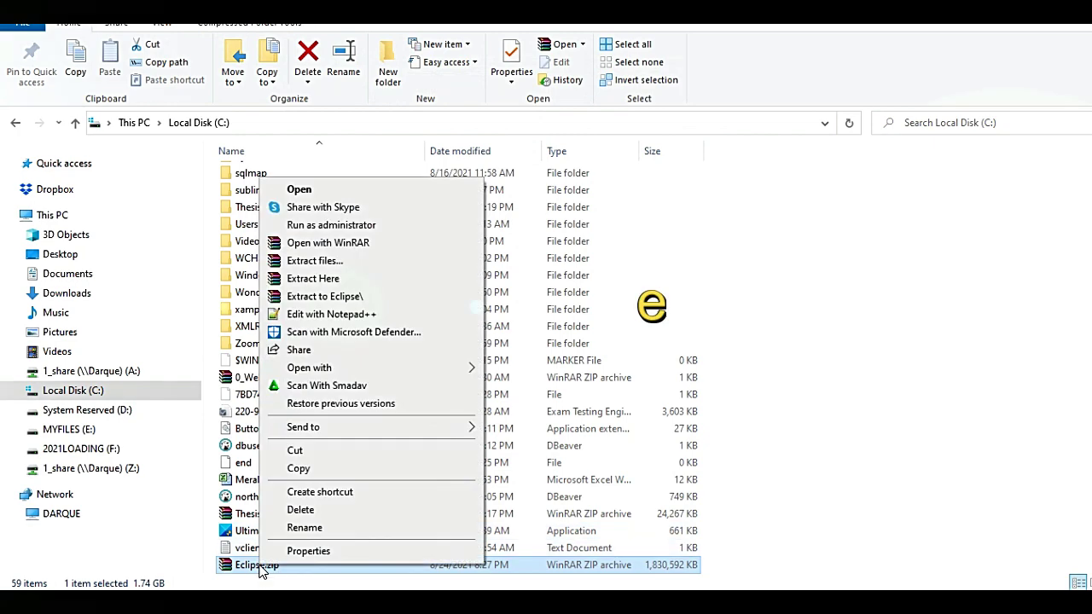
left_click(320, 297)
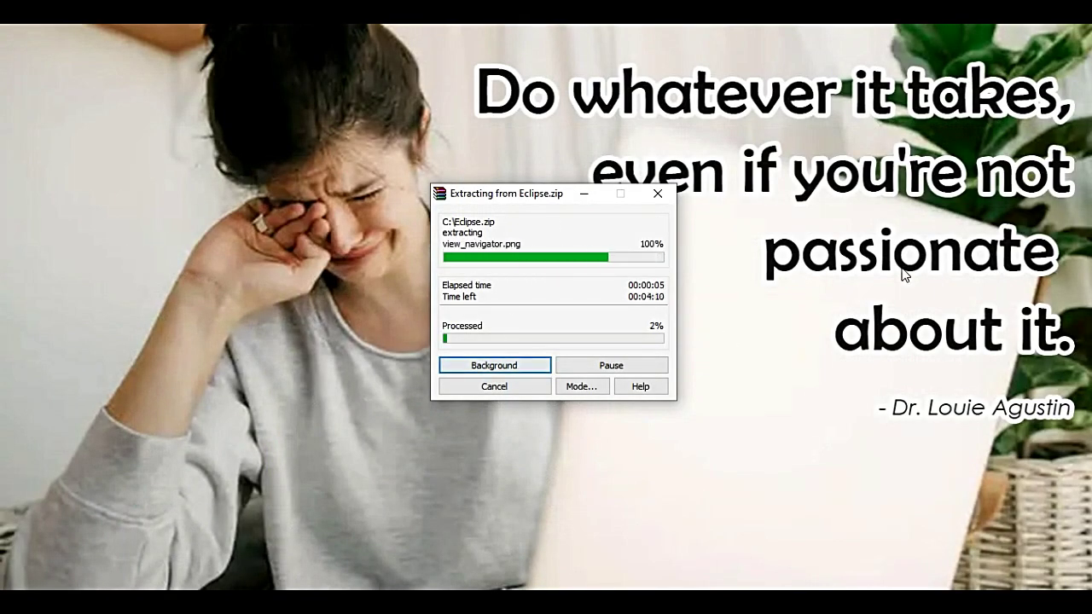
left_click_drag(547, 195, 550, 248)
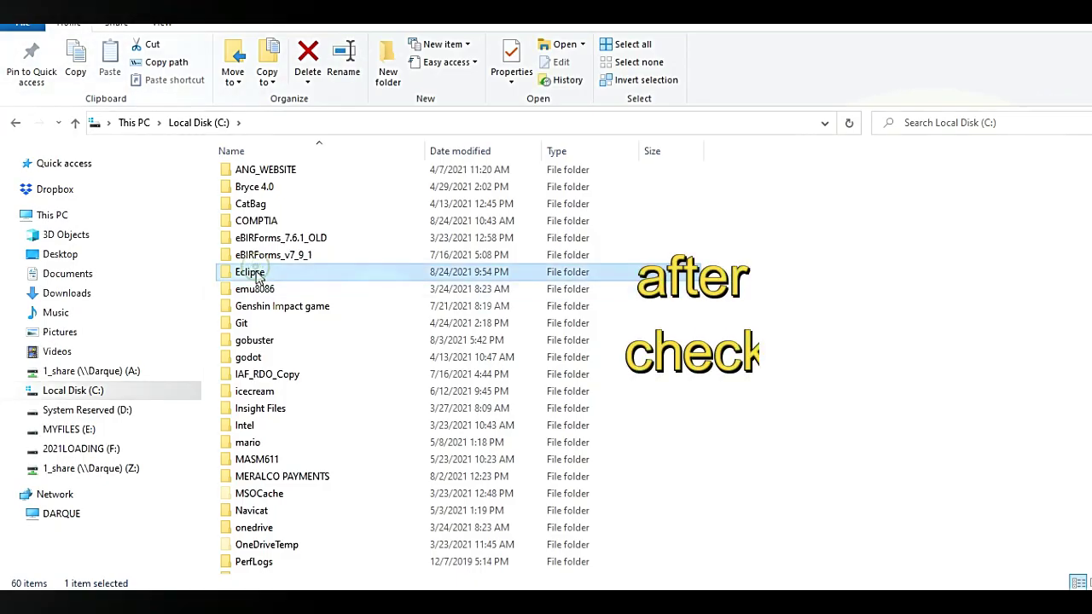
Move all files and folders from the nested C:\Eclipse\Eclipse folder up into C:\Eclipse.
double_click(256, 275)
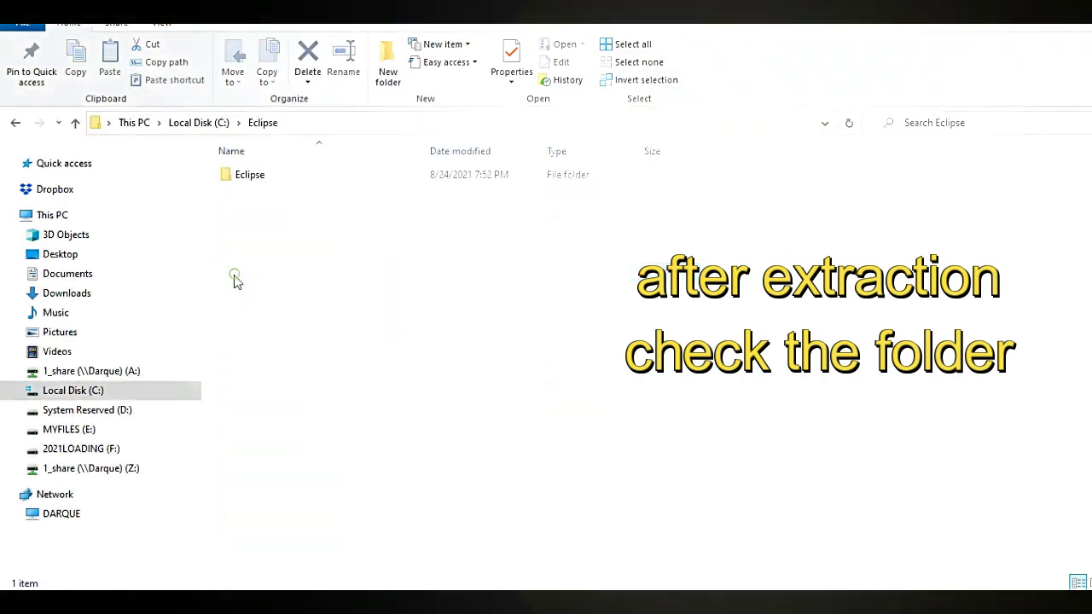
left_click(236, 183)
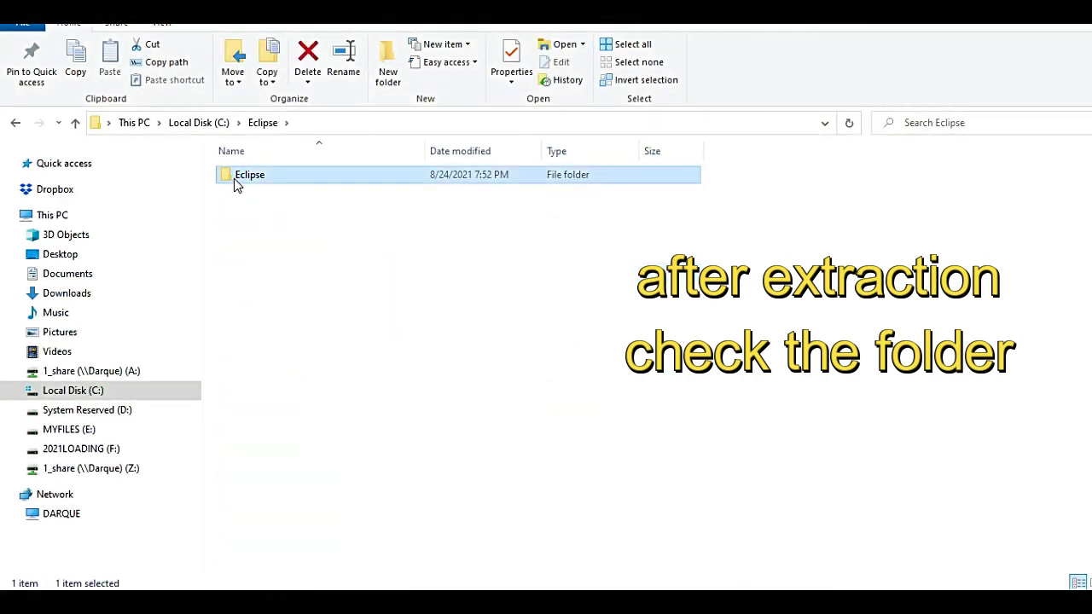
double_click(235, 180)
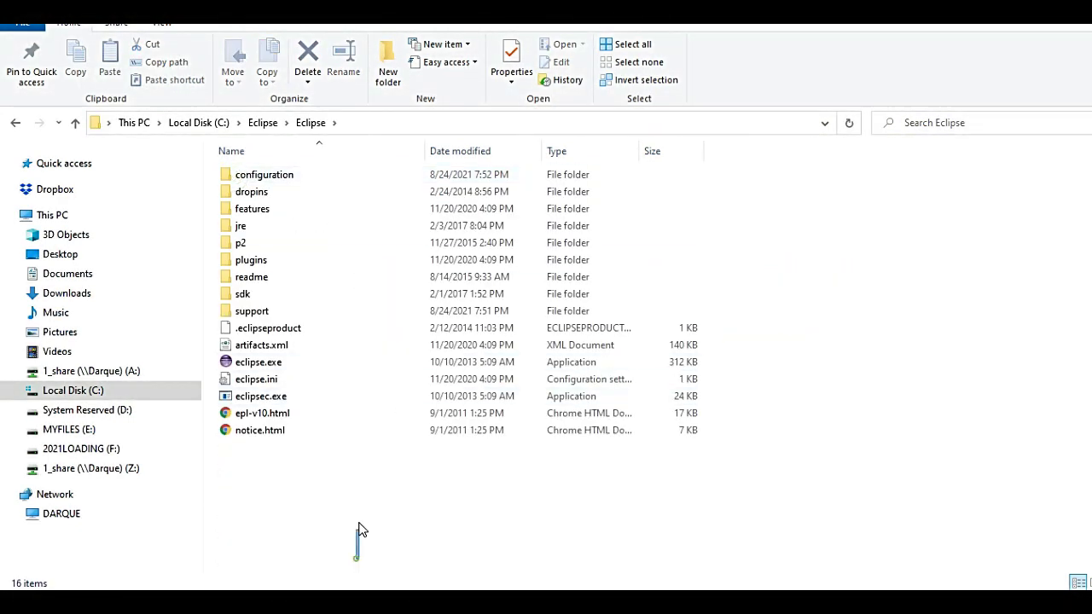
left_click_drag(362, 560, 226, 176)
right_click(254, 180)
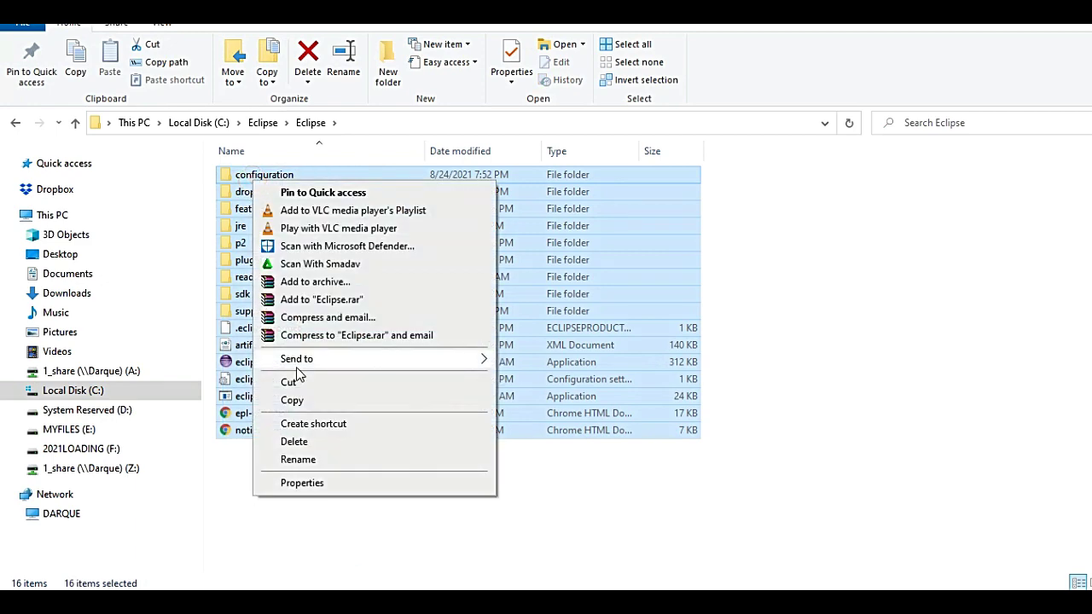
left_click(303, 381)
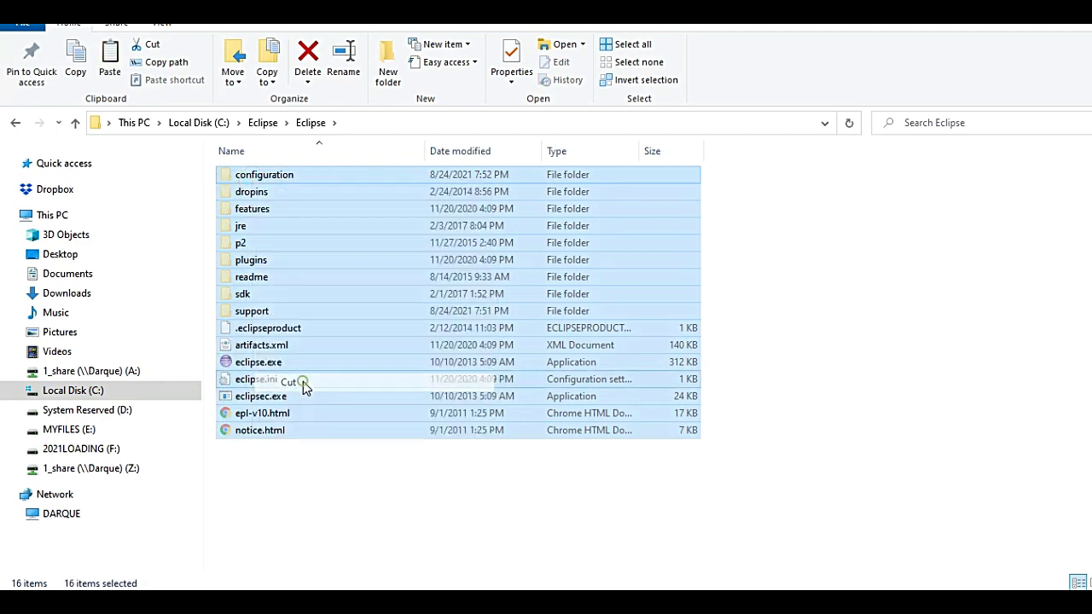
left_click(262, 123)
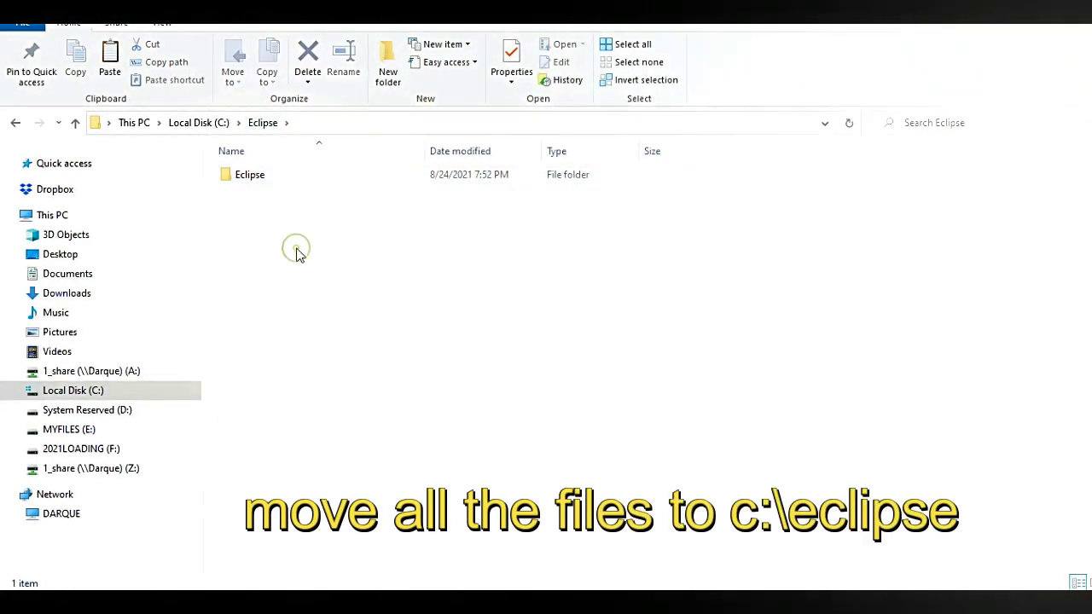
right_click(297, 250)
left_click(341, 479)
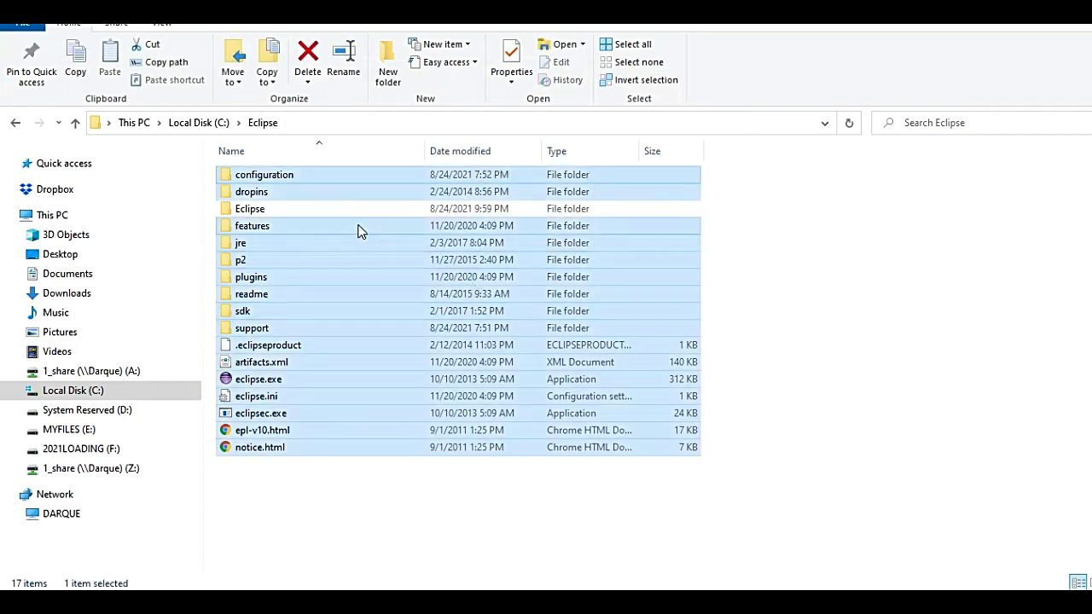
Check the nested Eclipse folder inside C:\Eclipse and delete it.
left_click(978, 318)
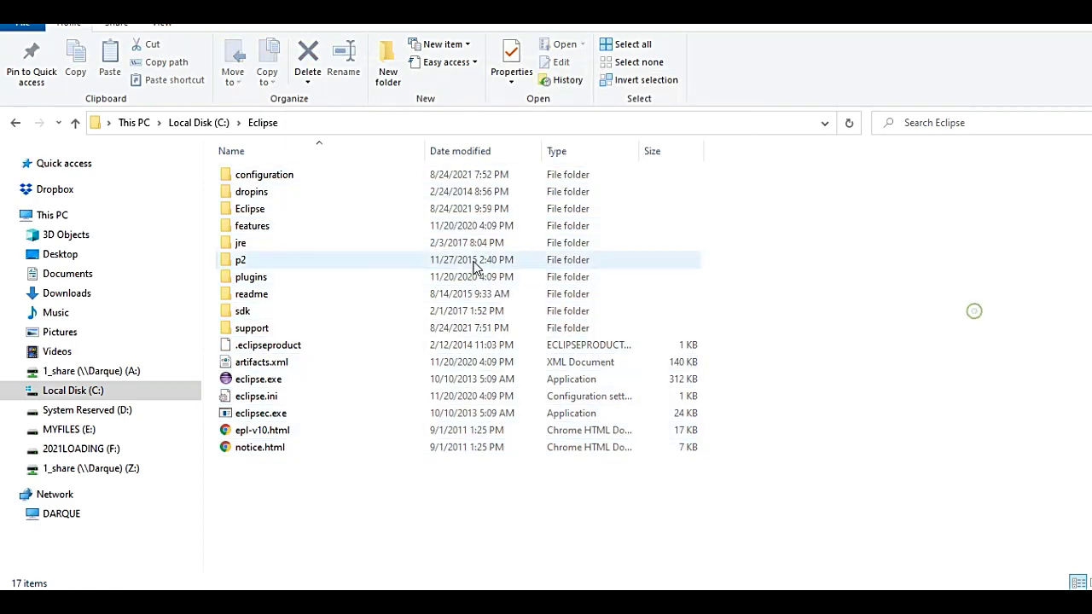
double_click(340, 210)
left_click(260, 123)
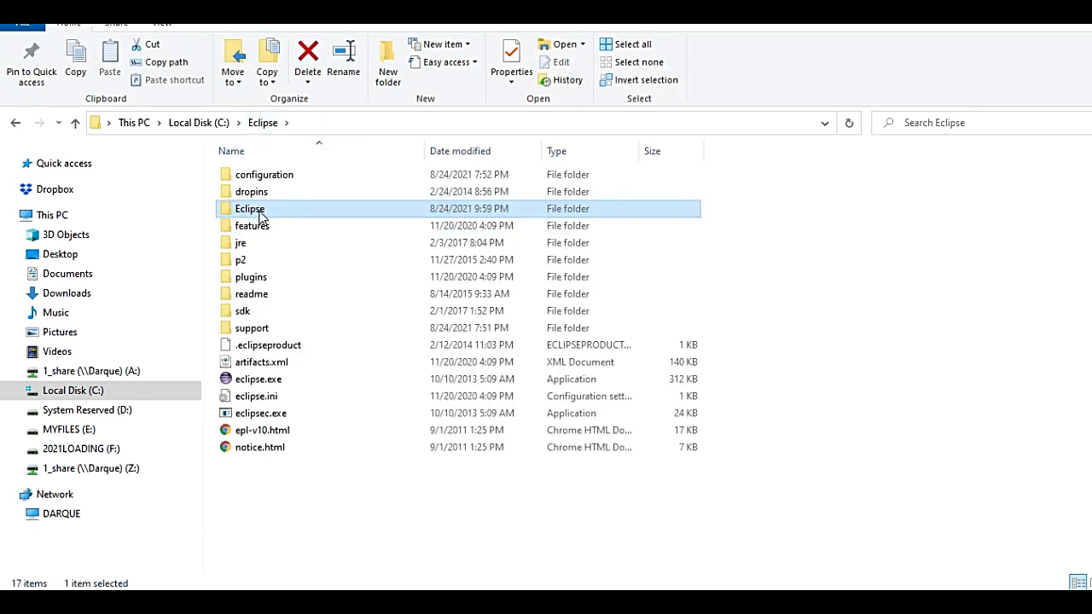
right_click(260, 211)
left_click(300, 539)
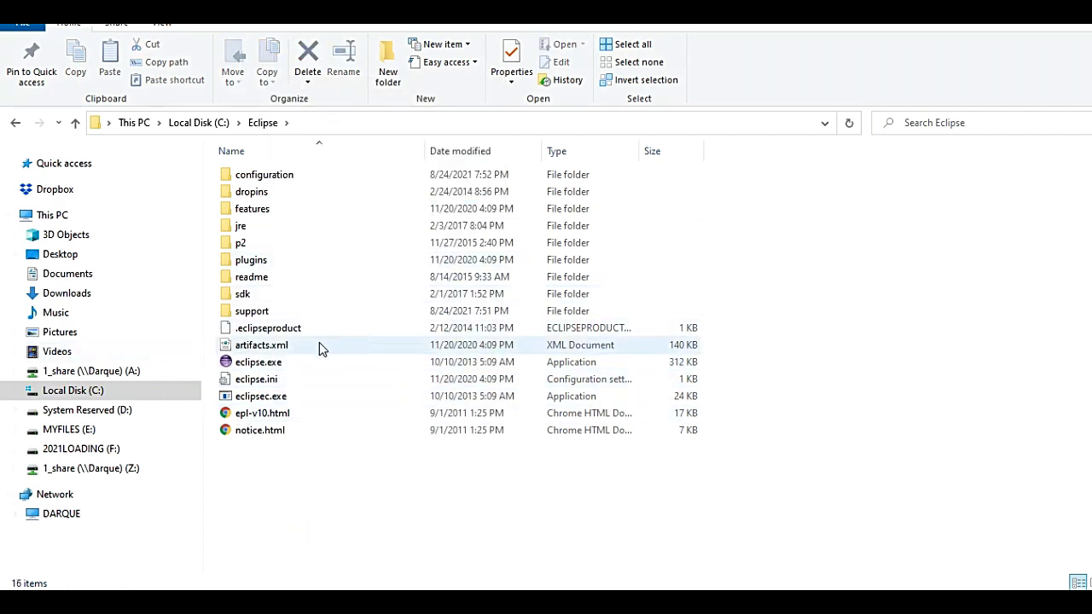
Run jdk-8u25-windows-i586.exe from the C:\Eclipse\support folder and allow it to make changes to the device.
left_click(252, 310)
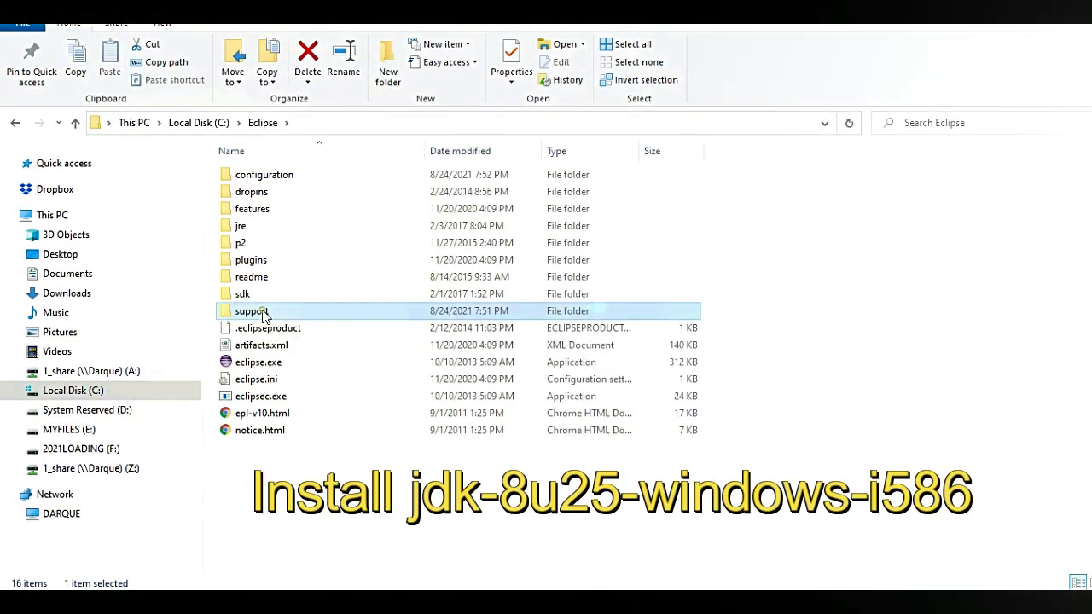
double_click(256, 313)
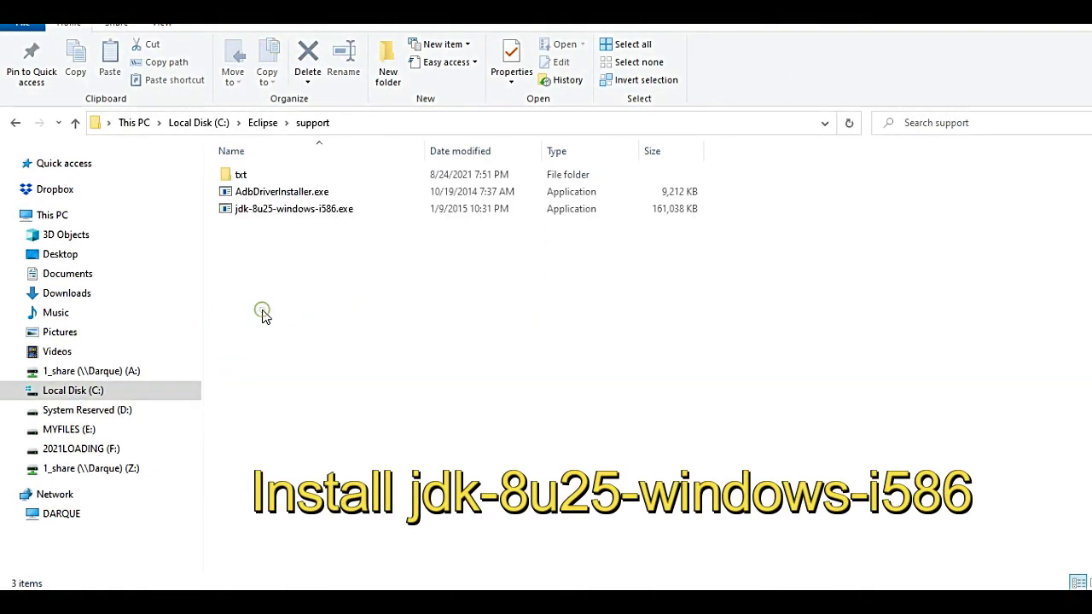
left_click(290, 208)
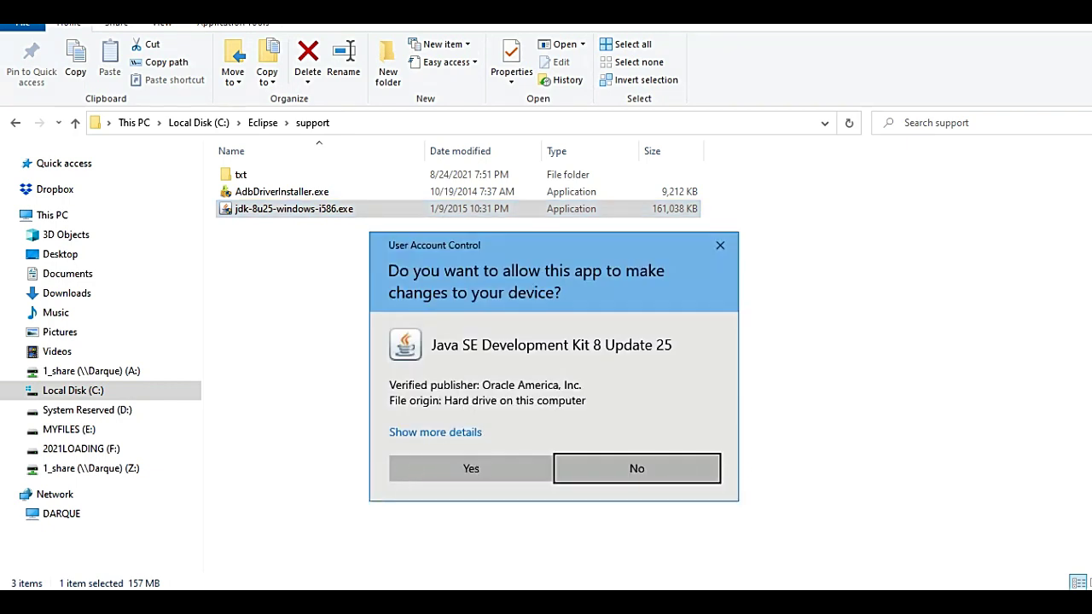
left_click(482, 468)
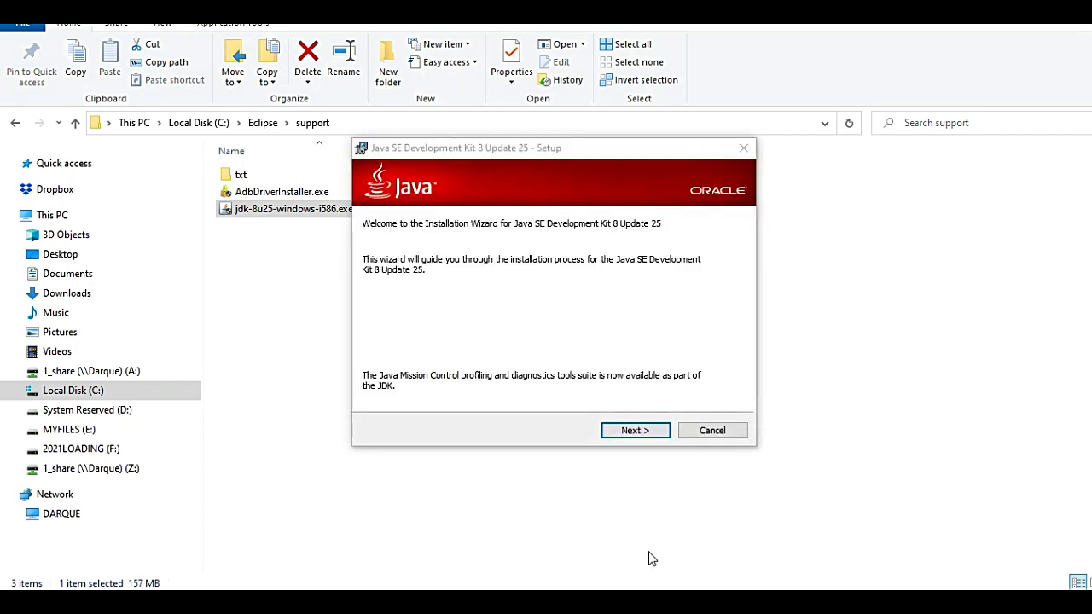
Install Java SE Development Kit 8 Update 25 with the default features and destination folders, and close the installer.
left_click(640, 431)
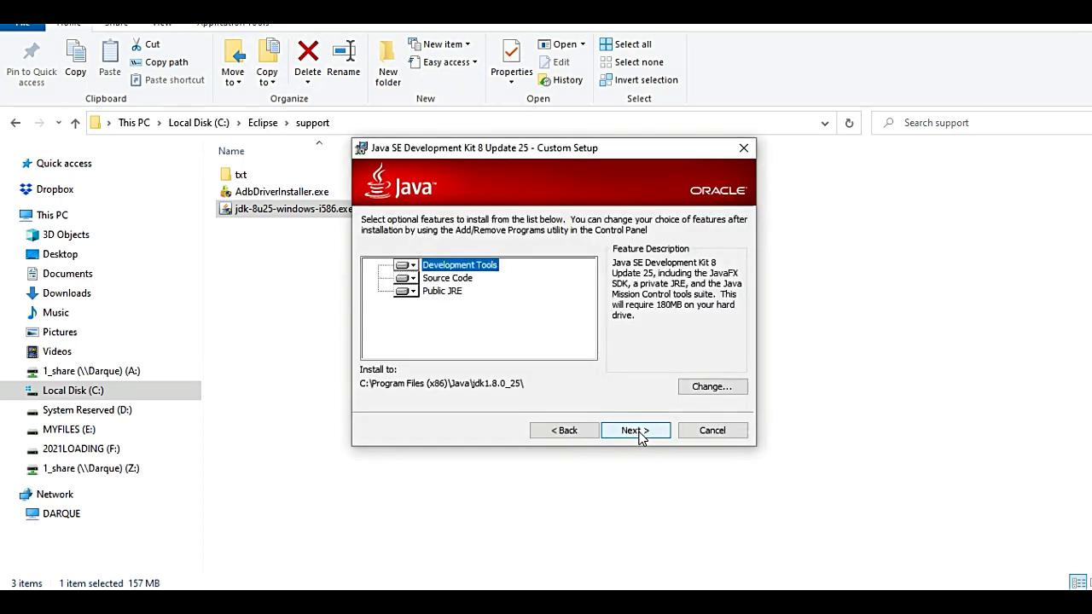
left_click(641, 435)
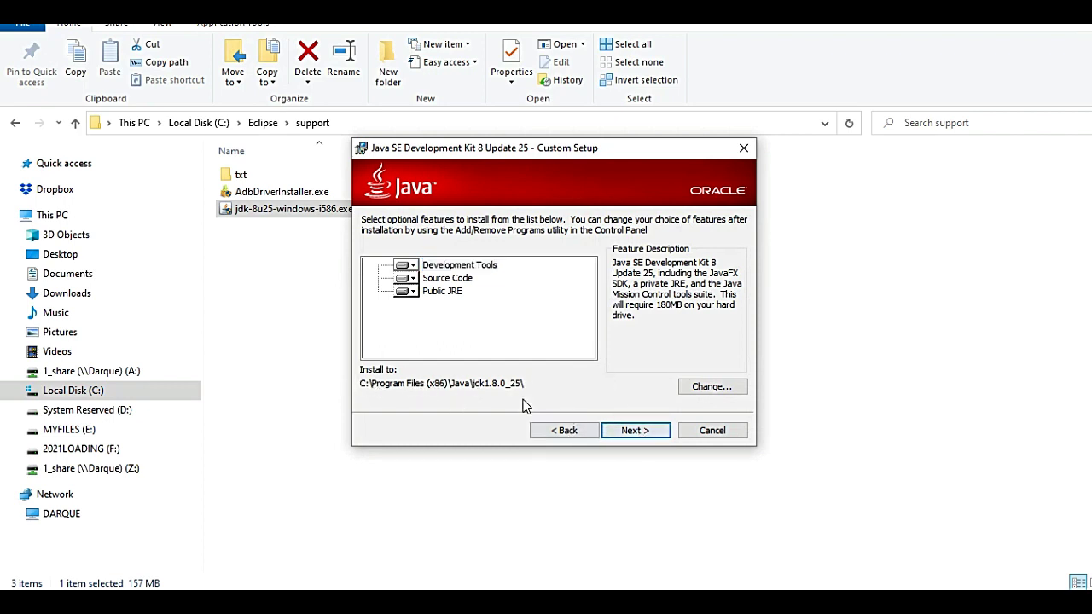
left_click(635, 431)
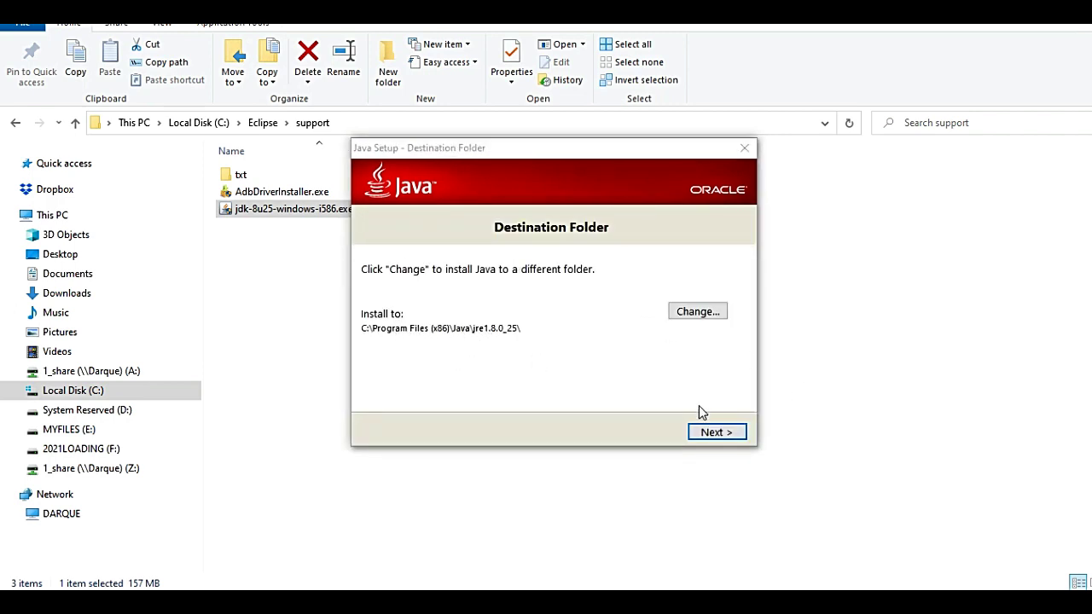
left_click(716, 435)
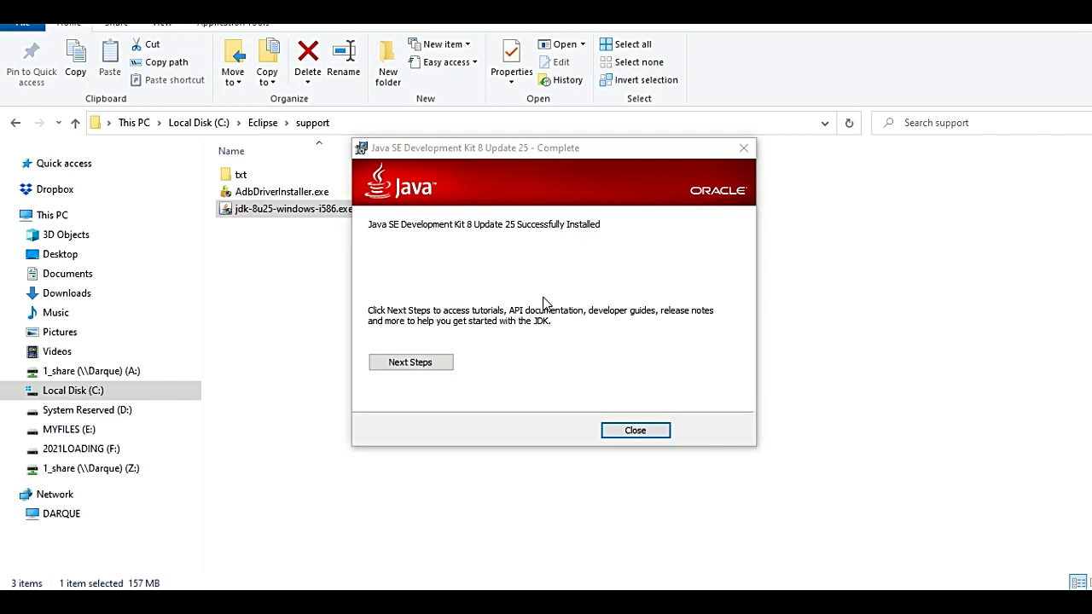
left_click(632, 431)
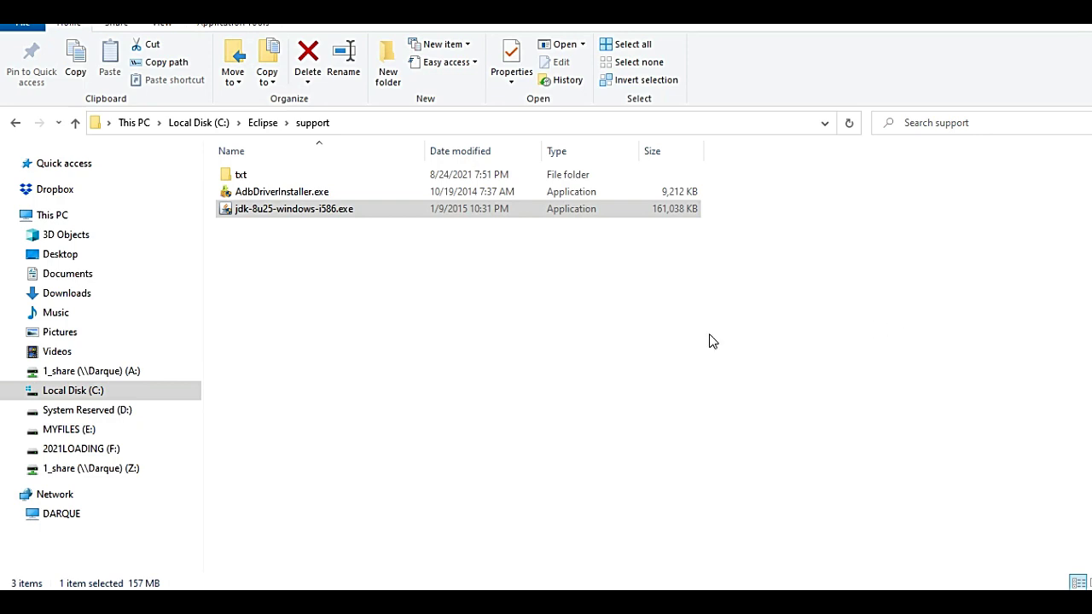
Launch eclipse.exe from C:\Eclipse and open the Android preferences for the missing SDK location.
left_click(262, 124)
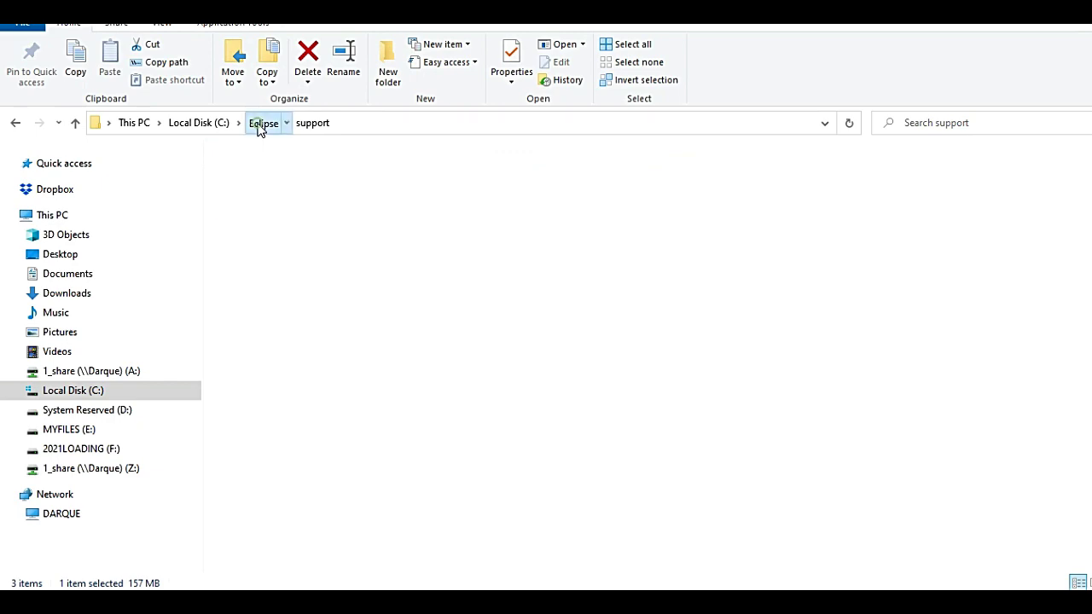
double_click(265, 363)
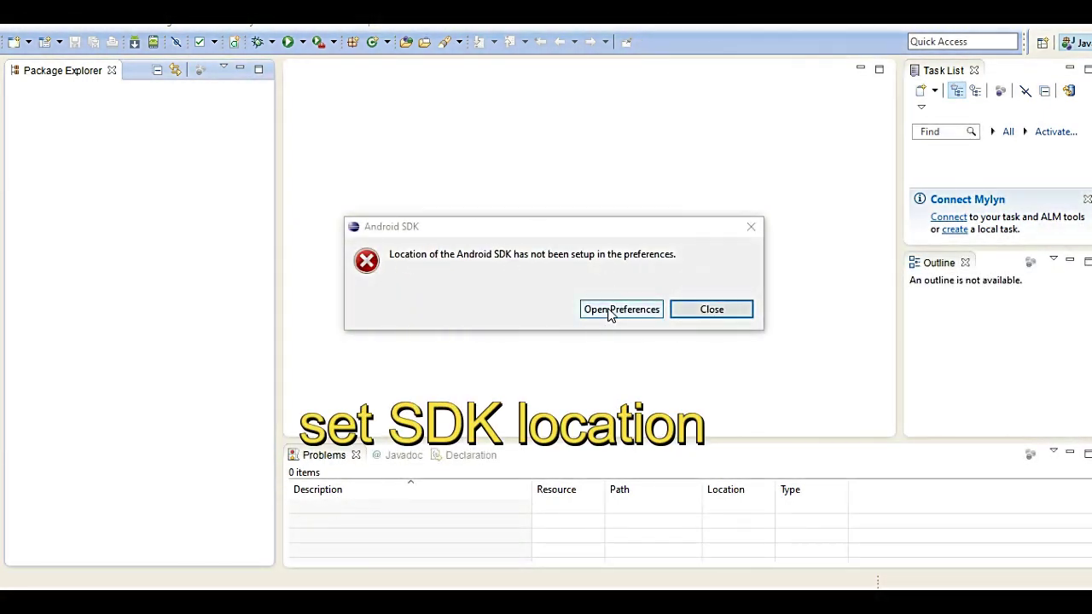
left_click(608, 312)
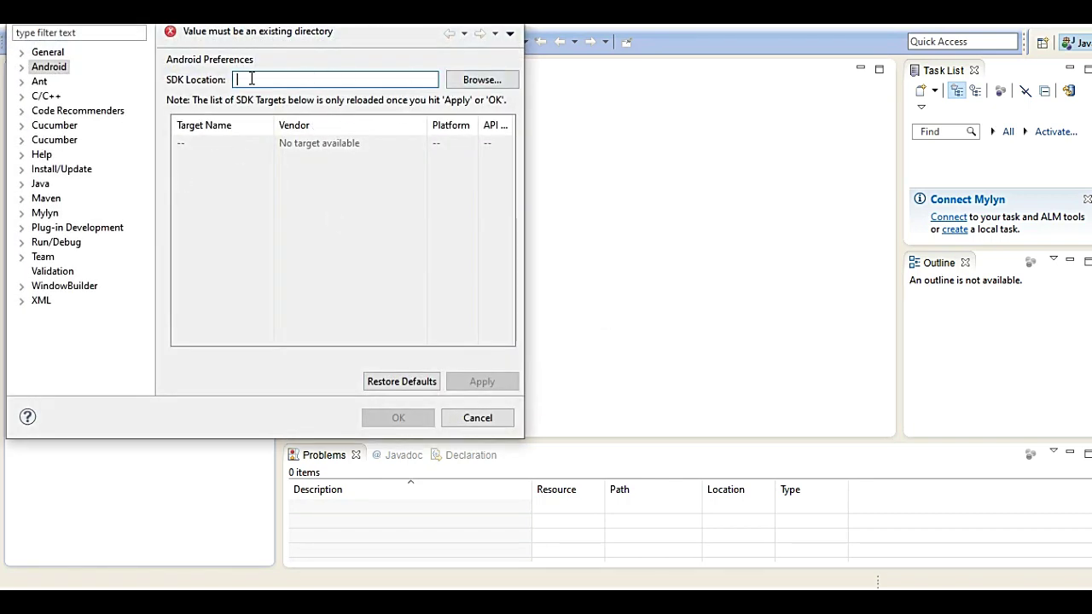
Browse to the sdk folder inside C:\Eclipse and choose it as the Android SDK location.
left_click(450, 82)
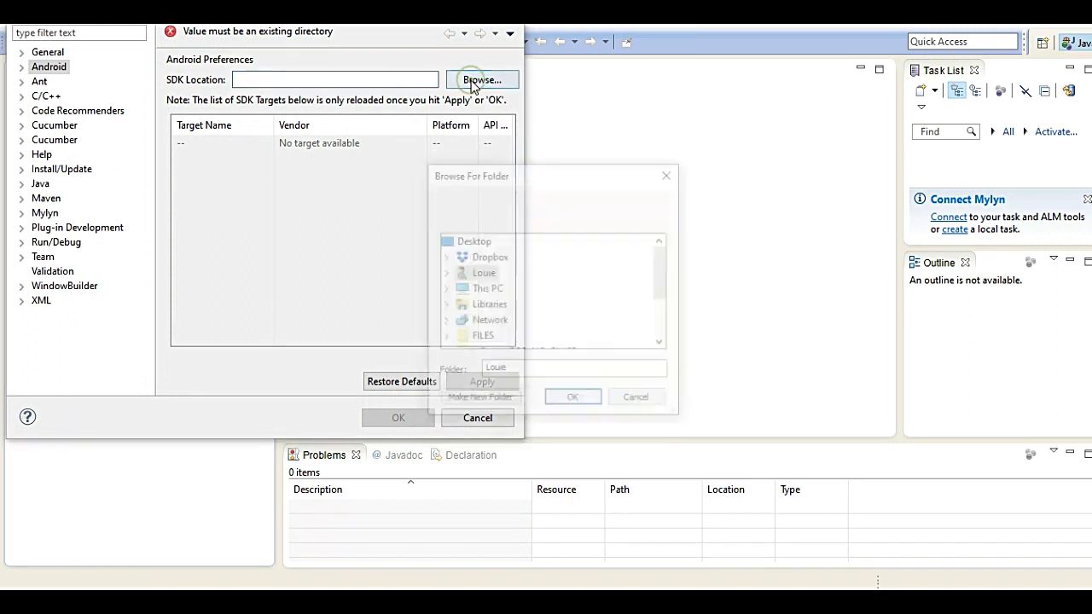
left_click(443, 290)
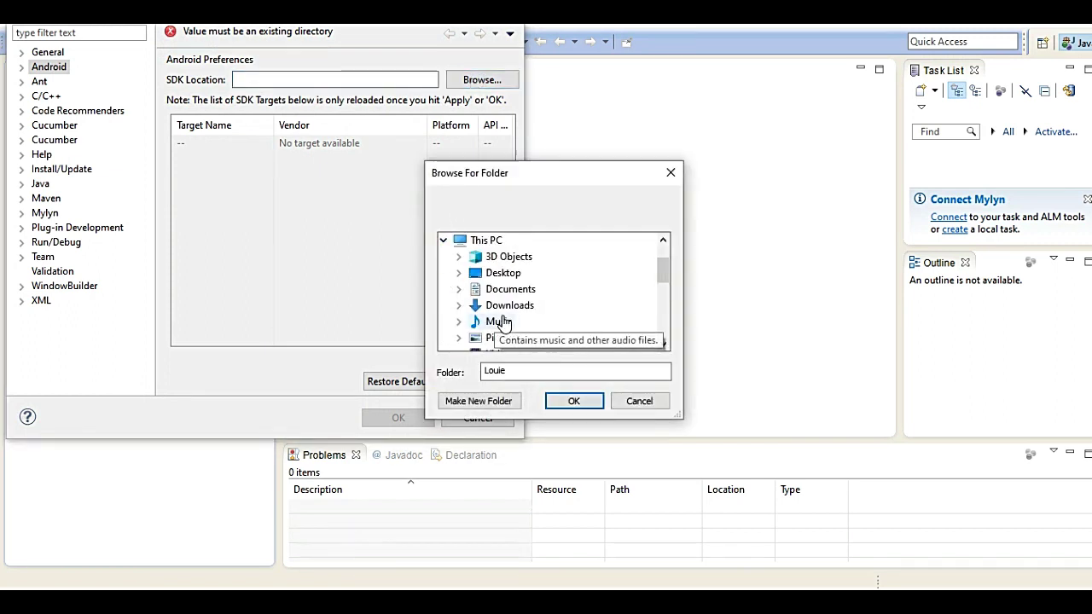
left_click_drag(660, 272, 661, 285)
left_click(663, 344)
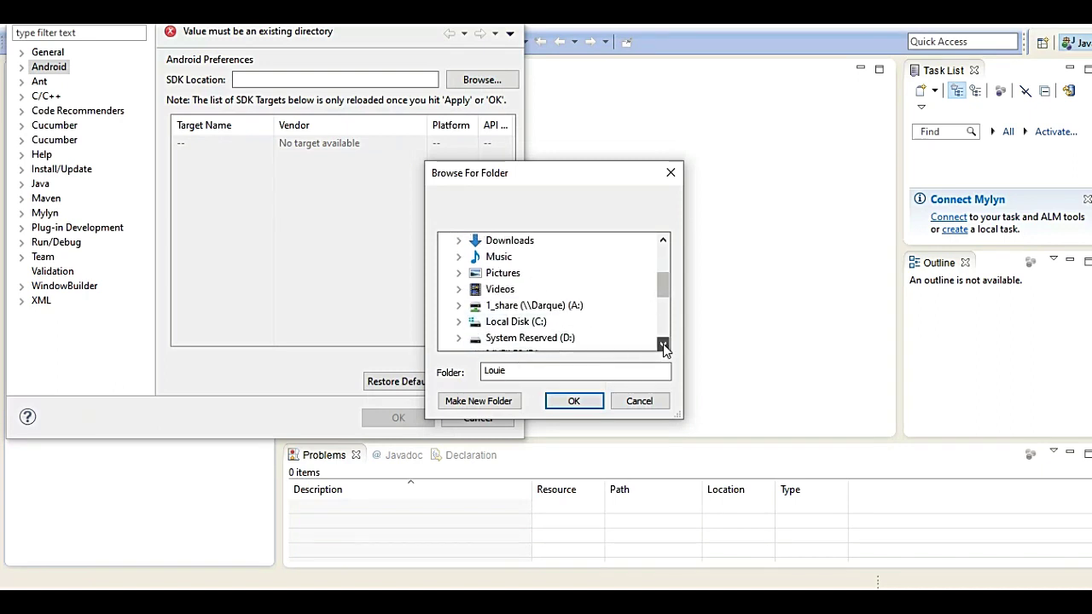
left_click(663, 344)
left_click(458, 306)
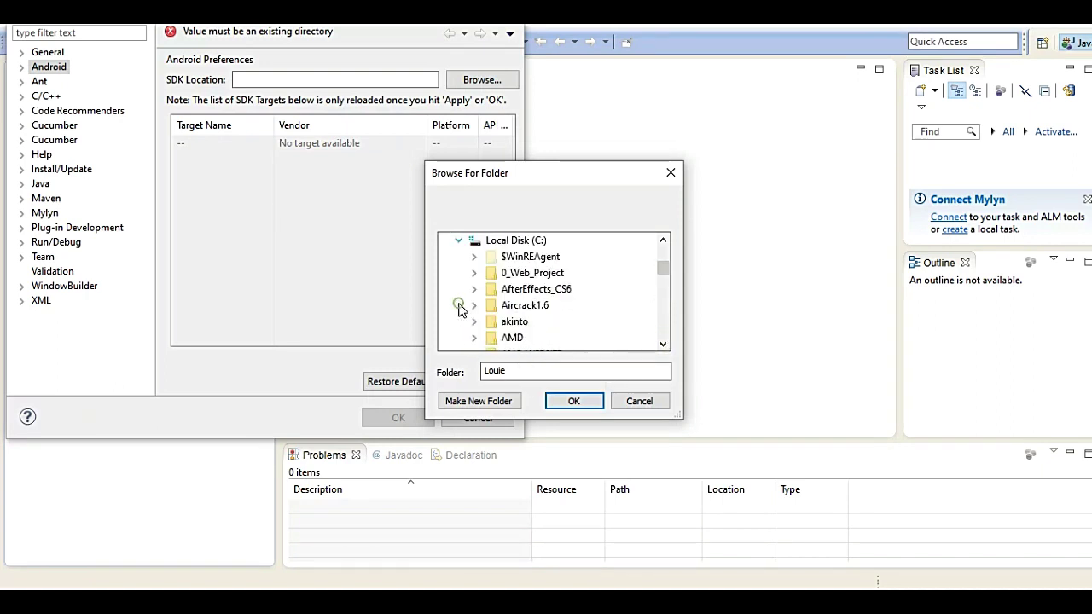
double_click(663, 345)
triple_click(663, 345)
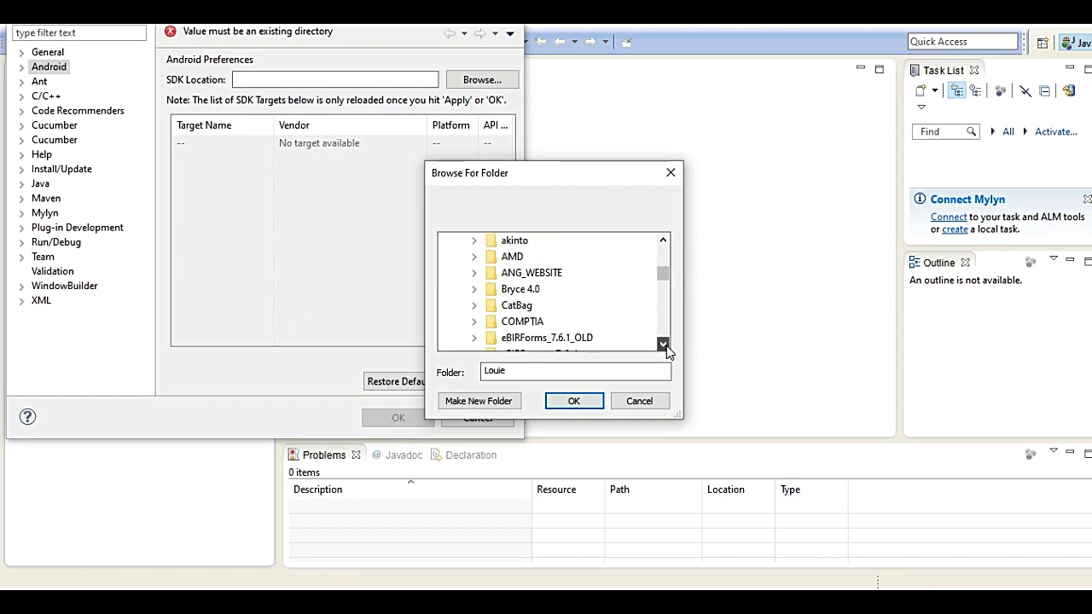
double_click(663, 345)
double_click(663, 345)
double_click(663, 345)
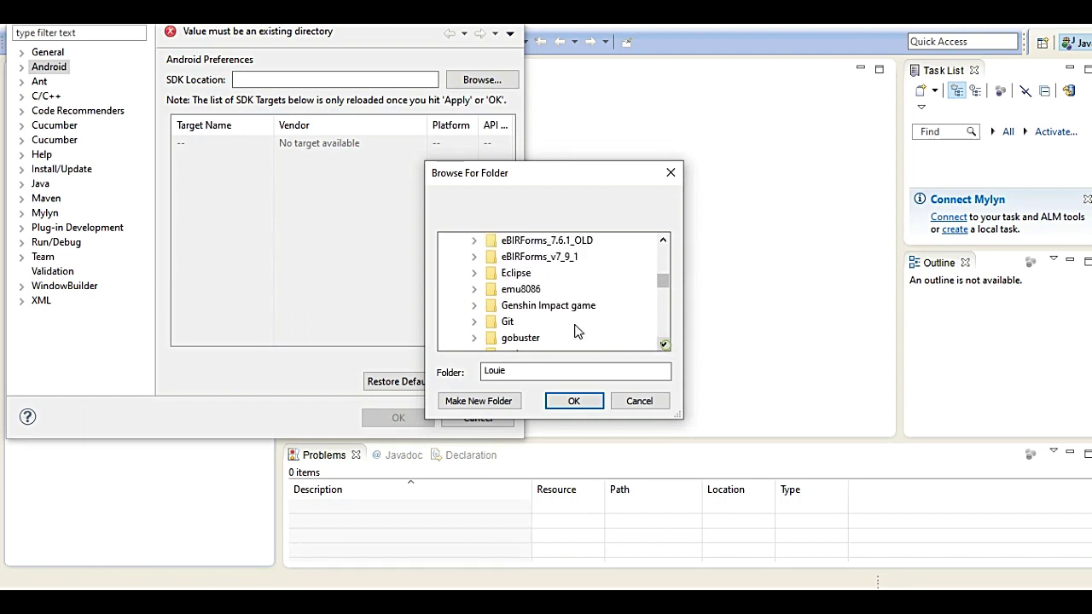
double_click(515, 273)
left_click(663, 345)
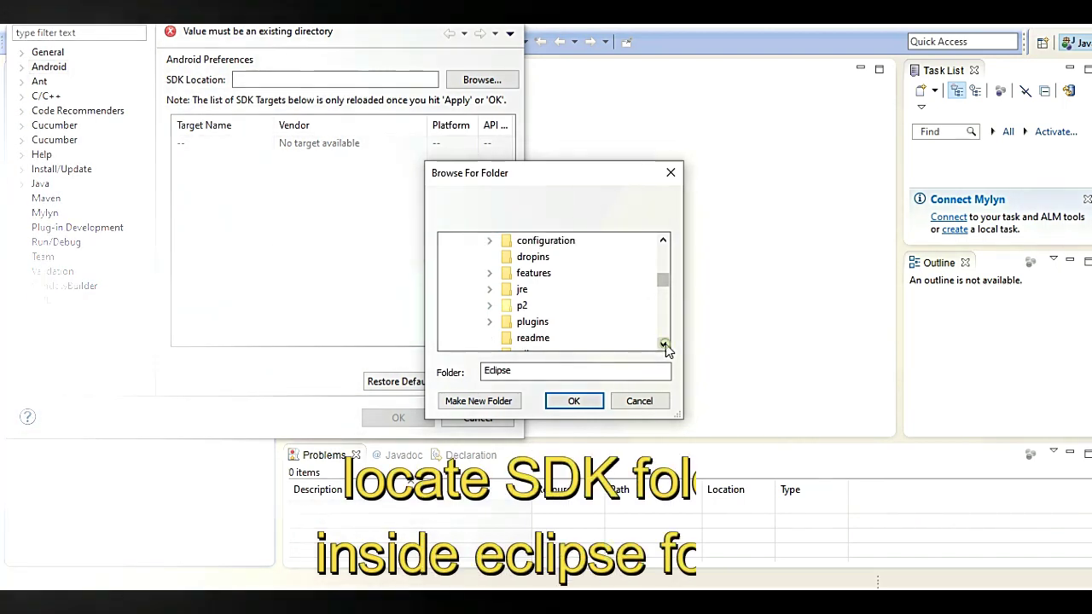
double_click(524, 324)
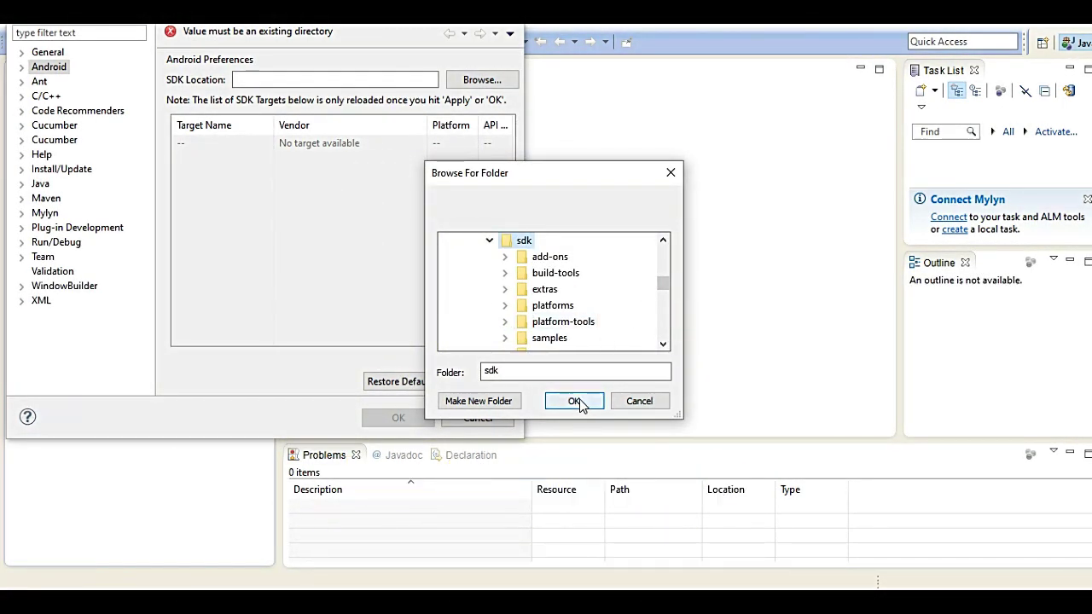
left_click(579, 403)
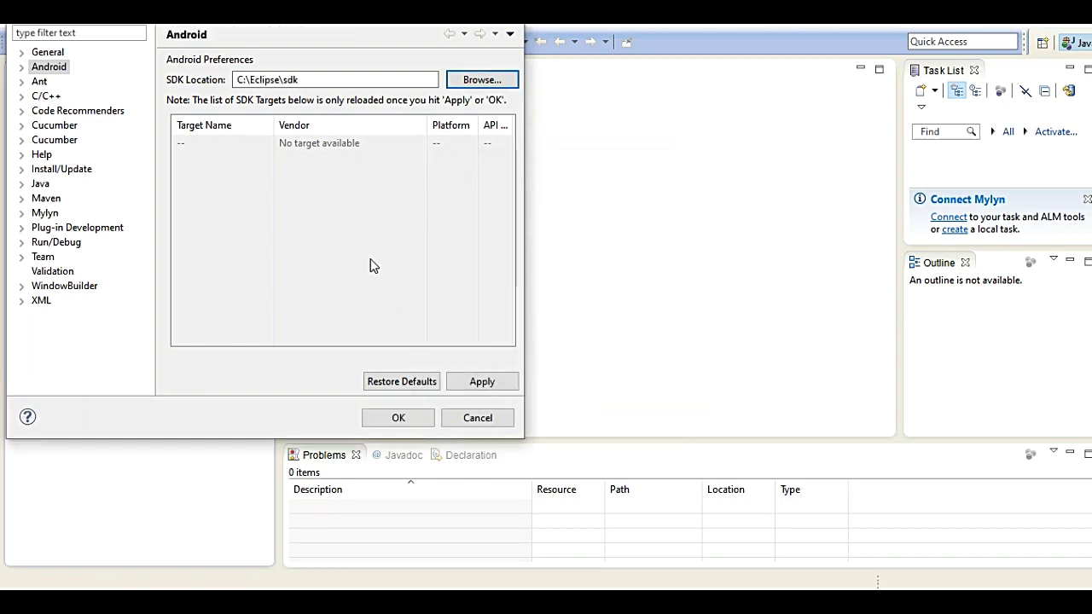
Apply the C:\Eclipse\sdk location to reload the SDK targets and confirm the Android preferences.
double_click(309, 82)
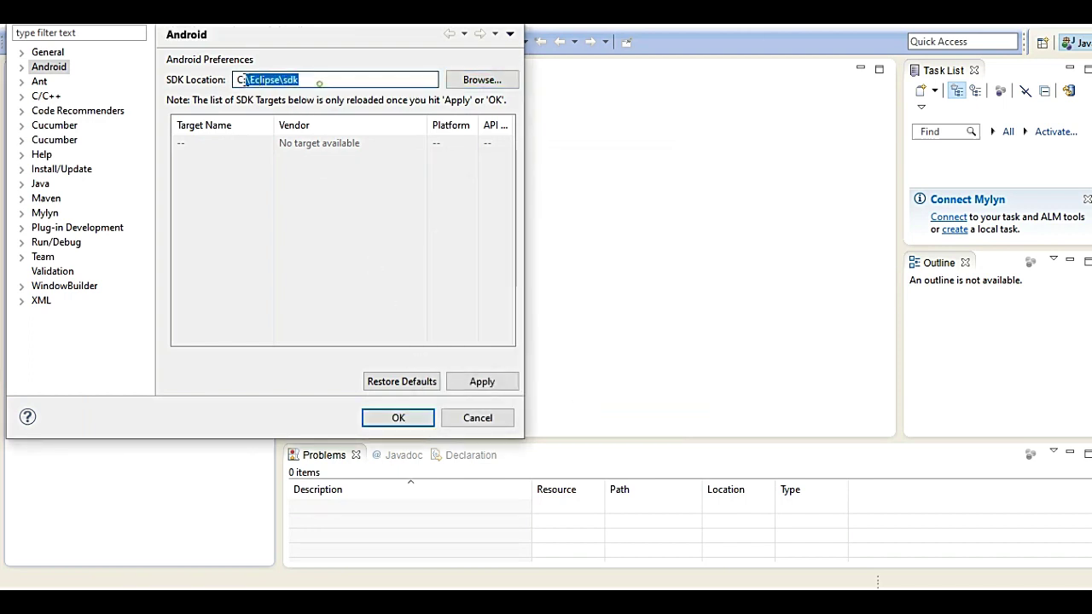
left_click(346, 80)
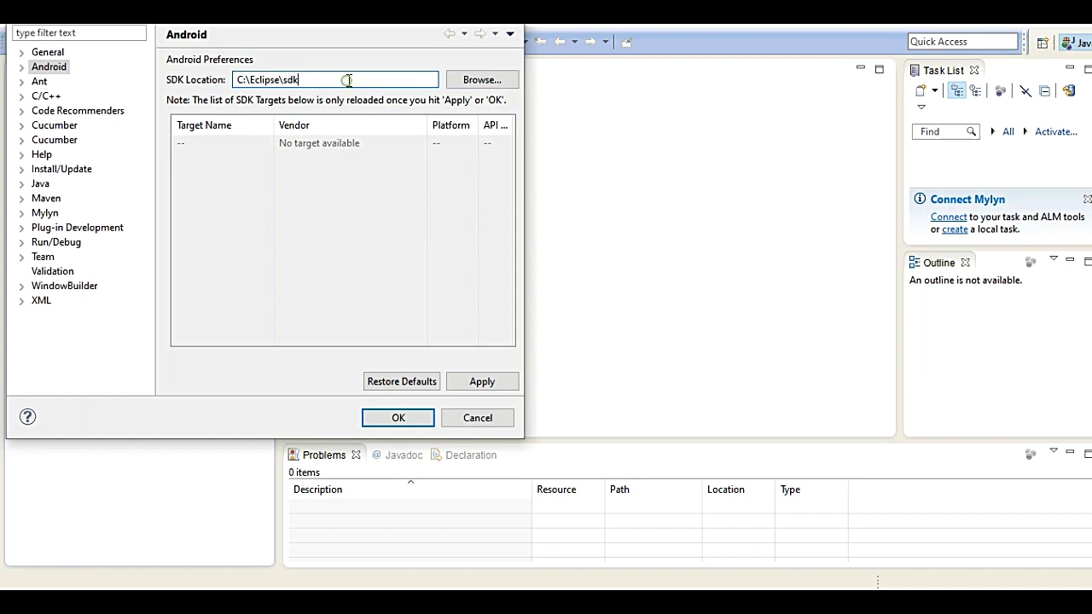
left_click(478, 383)
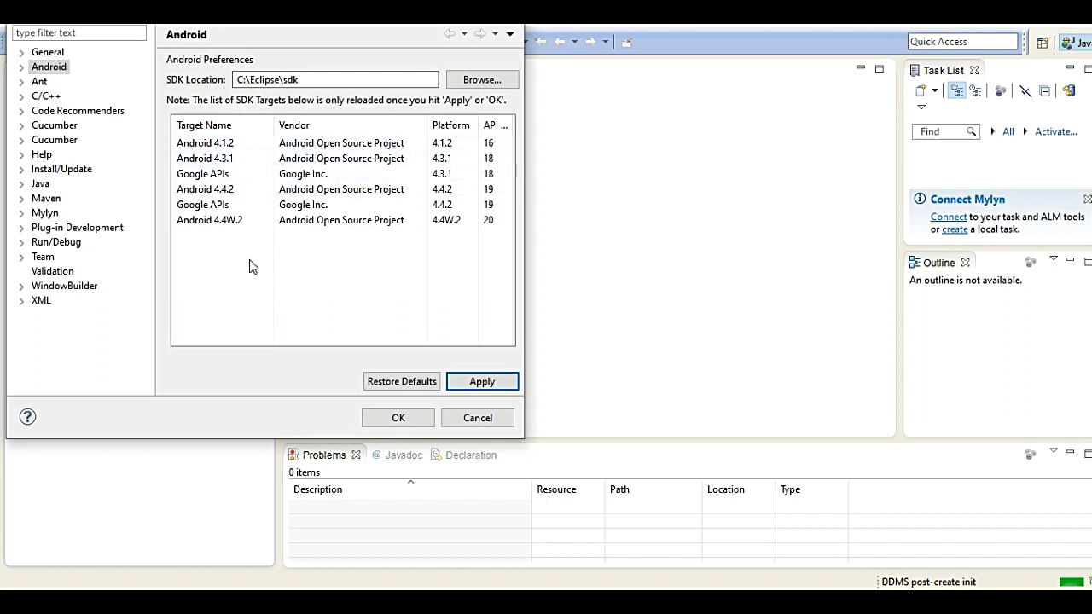
left_click(418, 427)
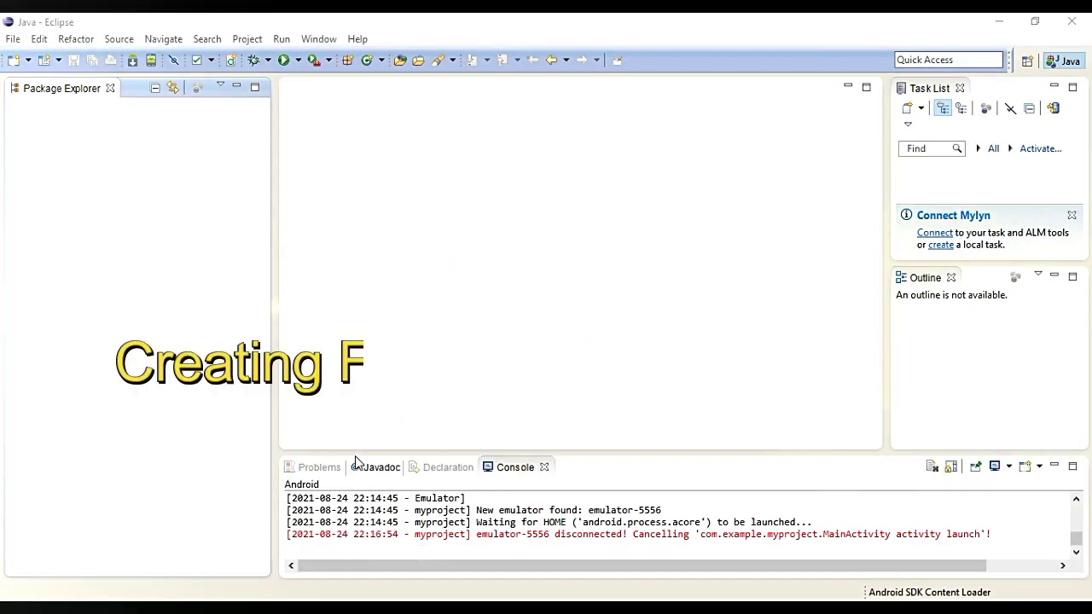
Start switching to another workspace and browse to Local Disk (C:) for its directory.
left_click(12, 40)
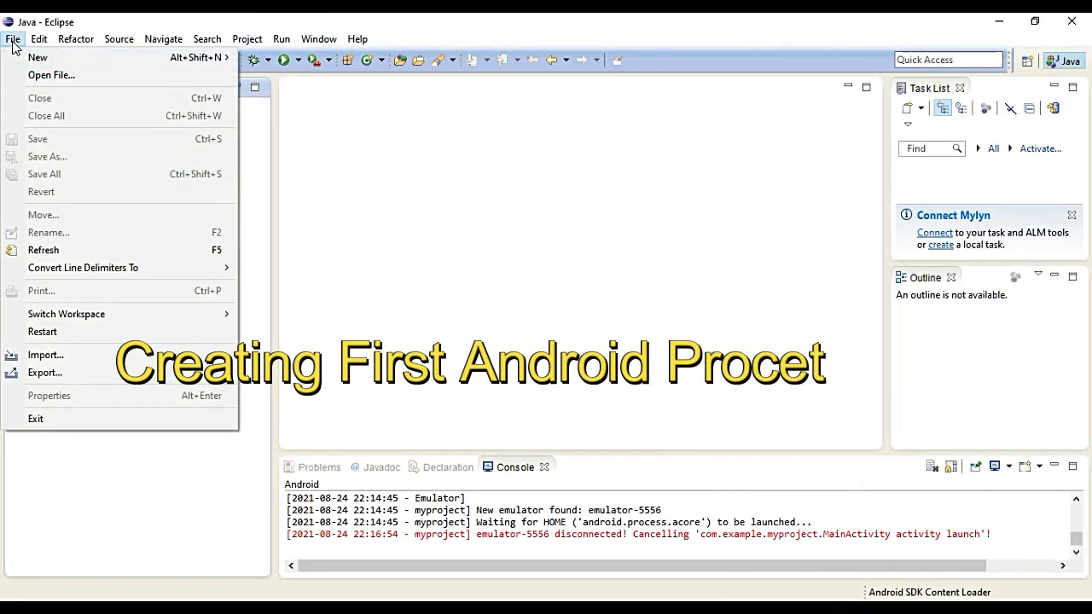
mouse_move(38, 58)
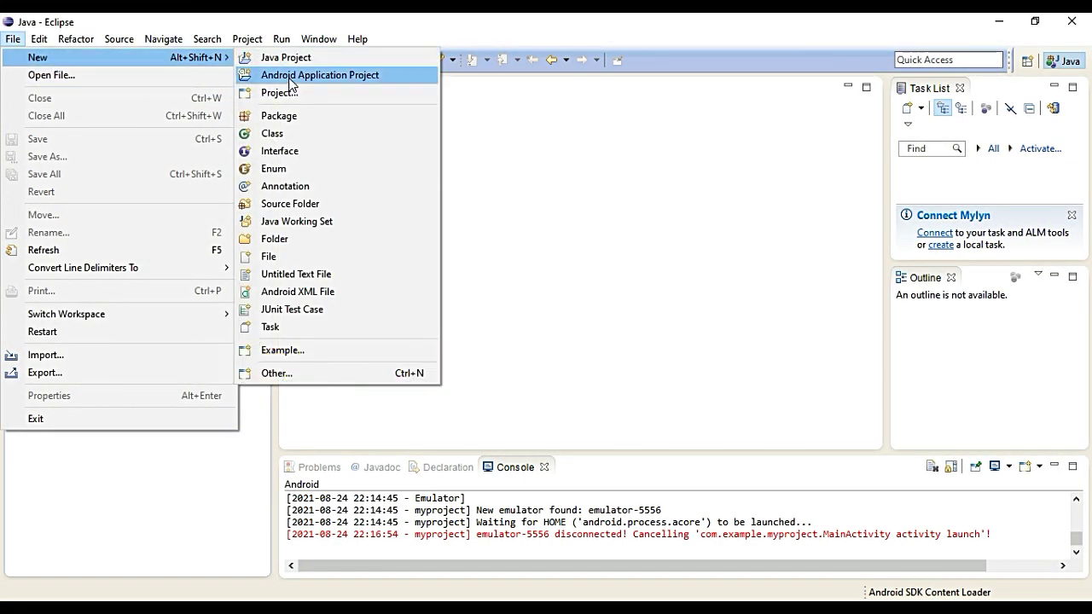
mouse_move(129, 316)
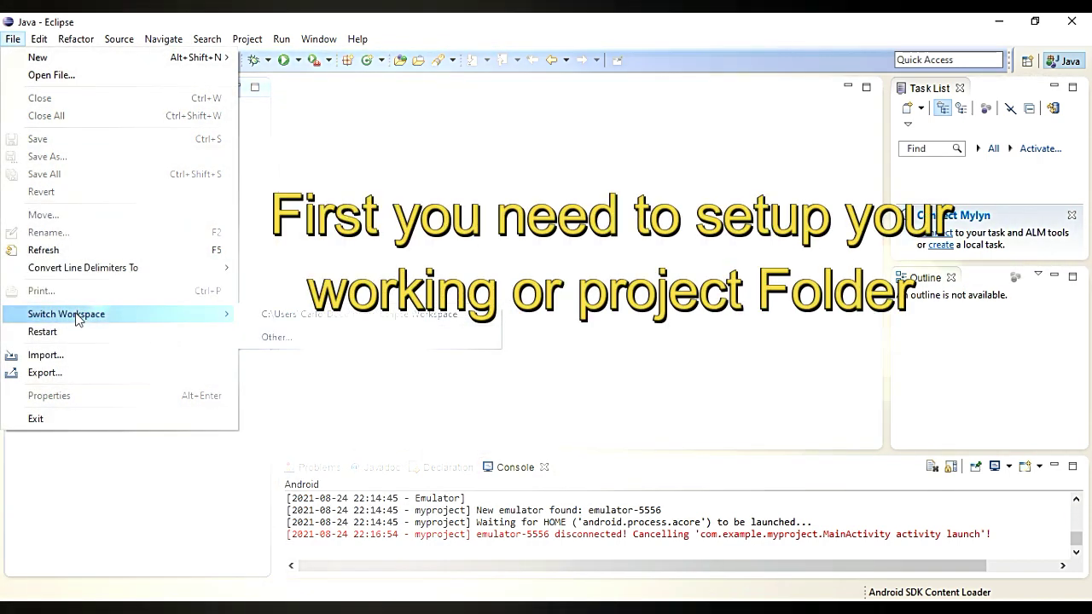
left_click(273, 338)
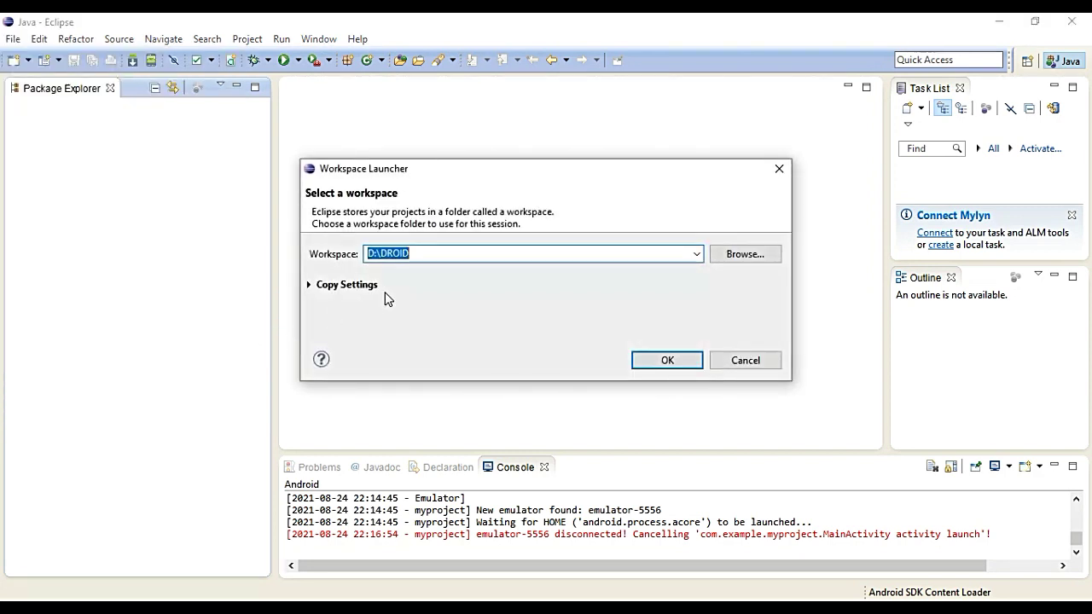
type("C")
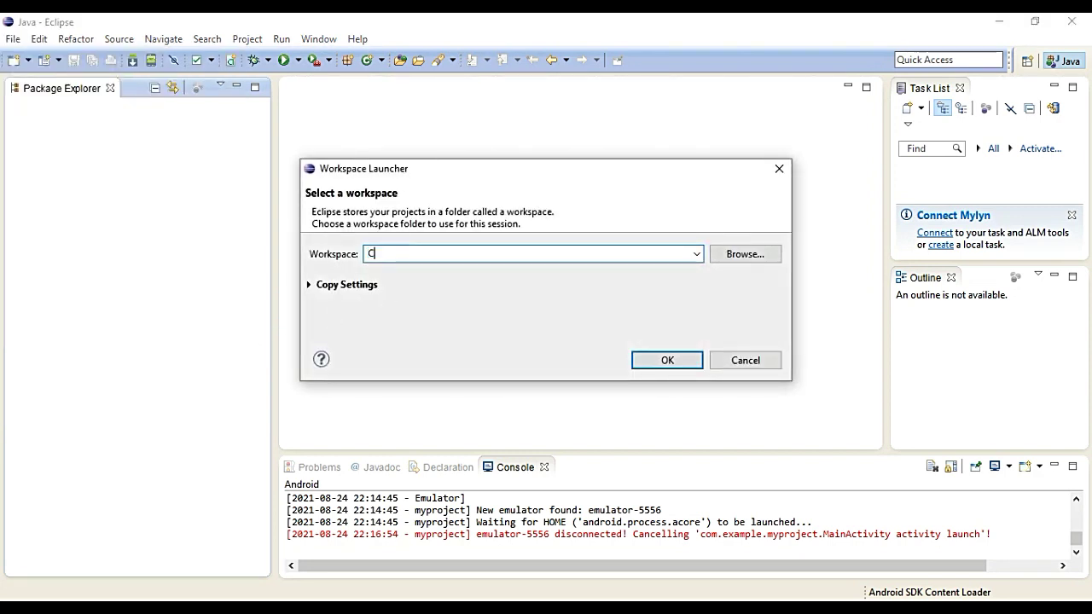
left_click(744, 254)
left_click(534, 353)
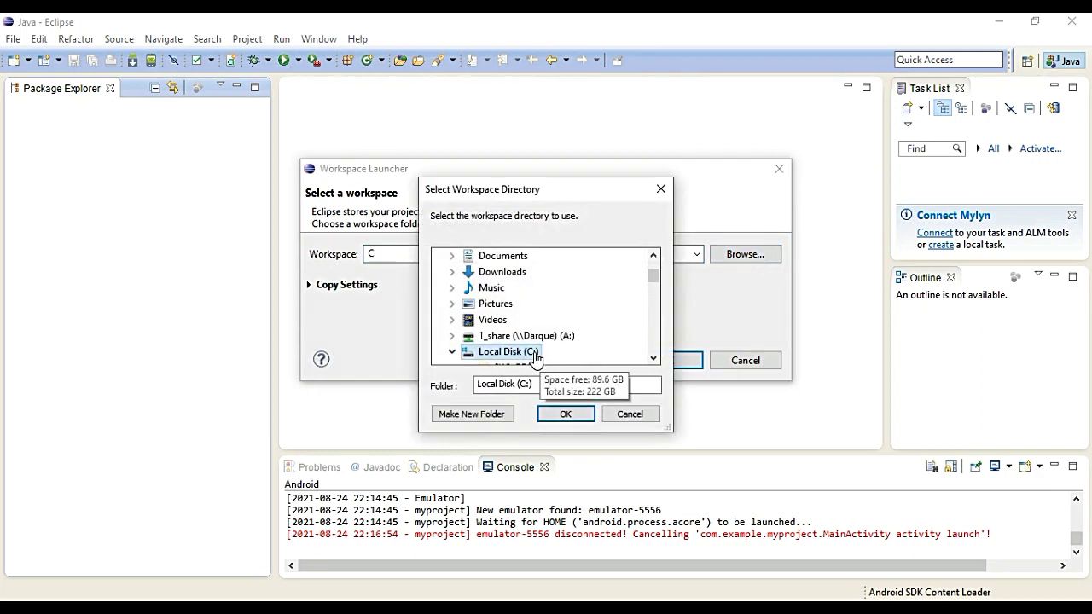
Create a new folder named ANDROID on Local Disk (C:) from the workspace directory selection.
left_click(654, 359)
left_click(653, 359)
left_click(654, 359)
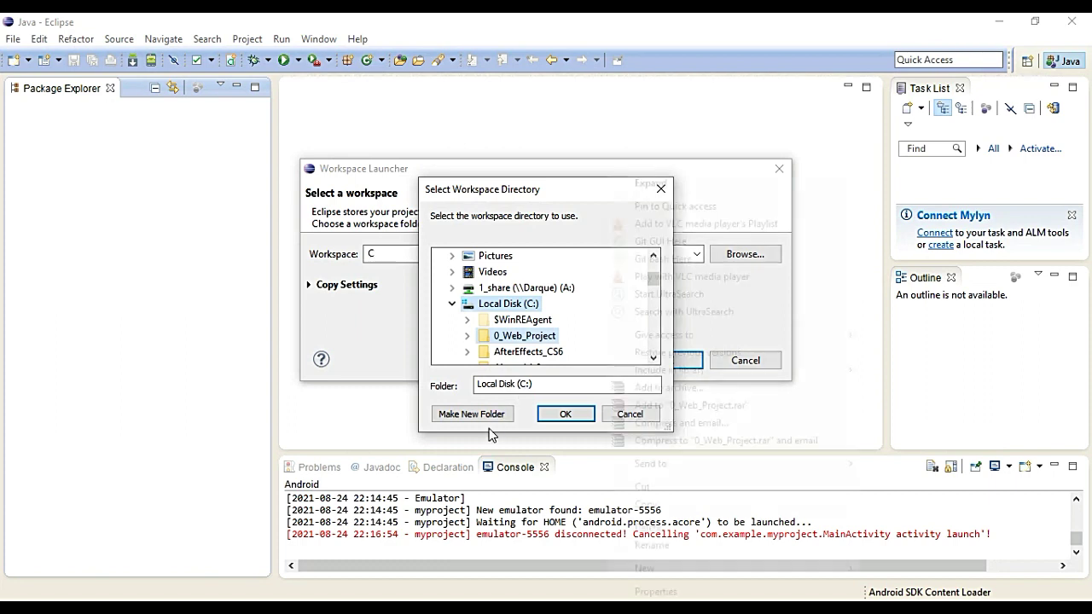
right_click(607, 336)
key("Escape")
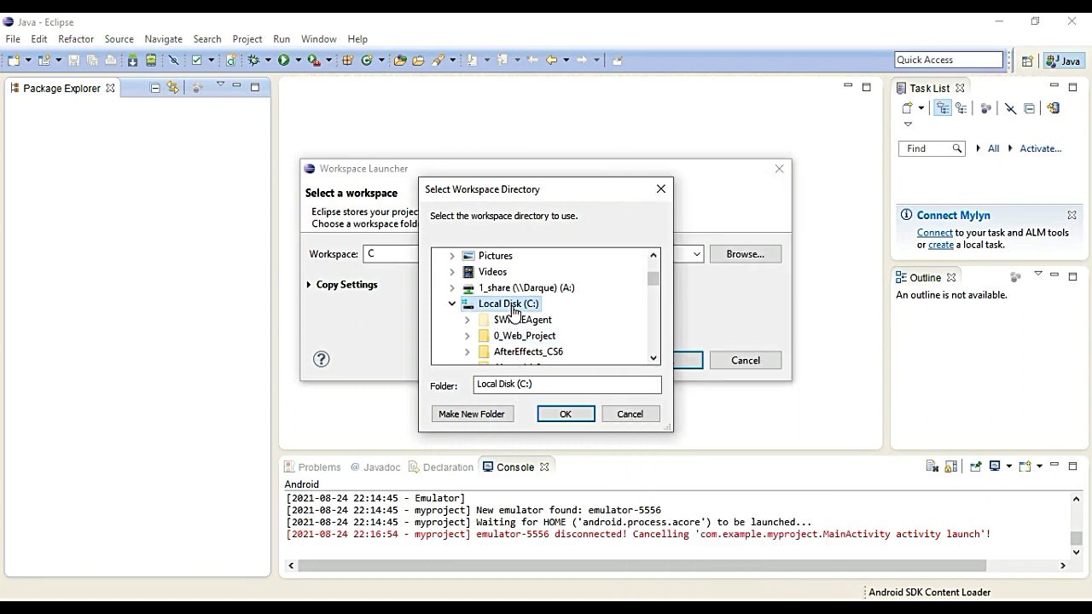
left_click(471, 414)
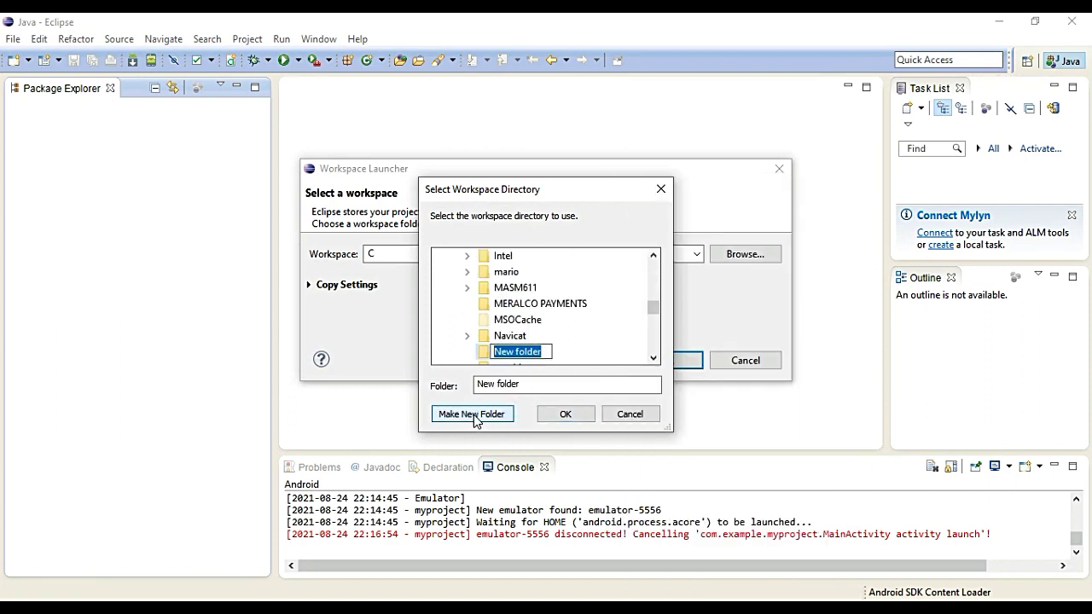
type("ANDROID")
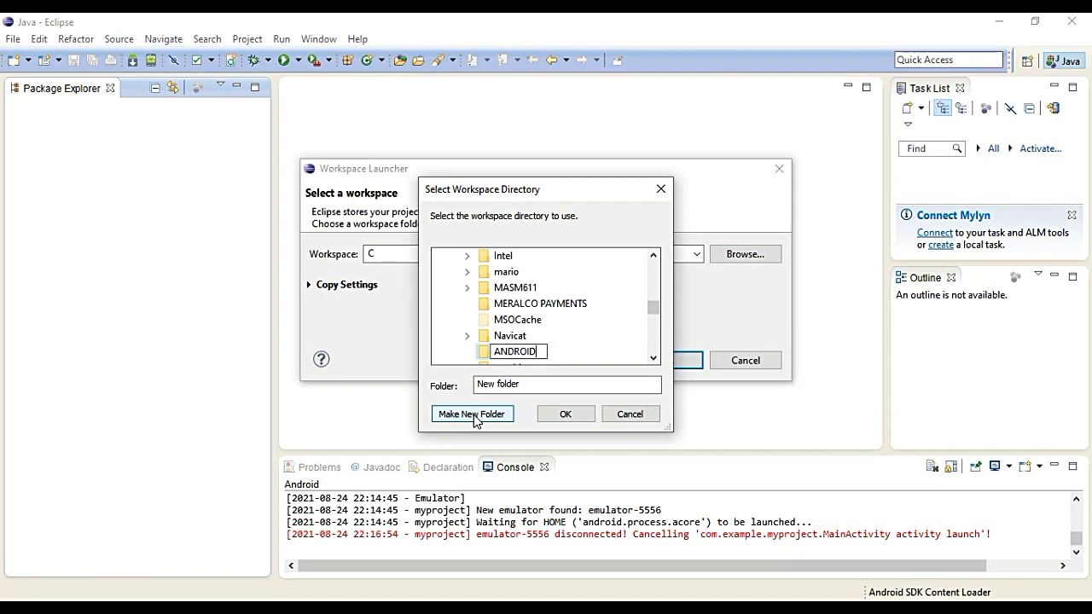
left_click(580, 359)
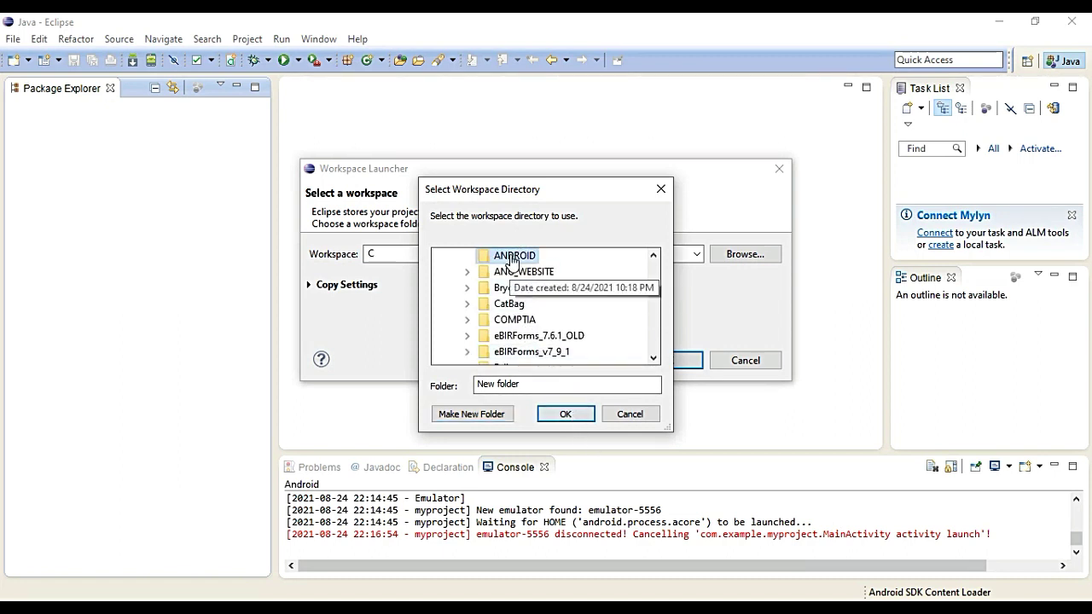
Choose the C:\ANDROID folder as the workspace and switch Eclipse to it.
scroll(599, 350, "down", 1)
scroll(599, 350, "up", 2)
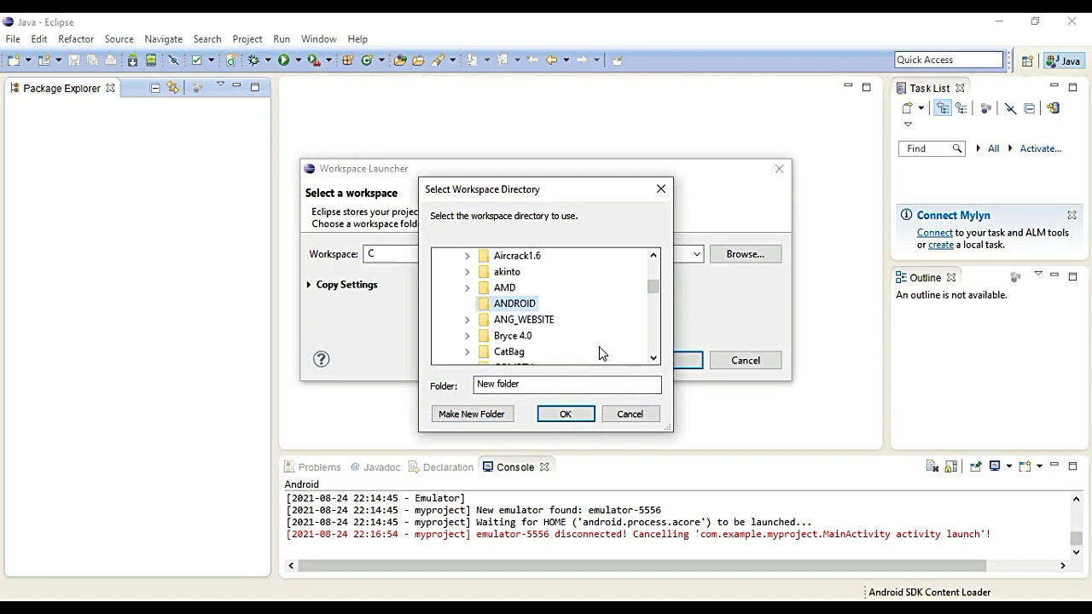
left_click(565, 413)
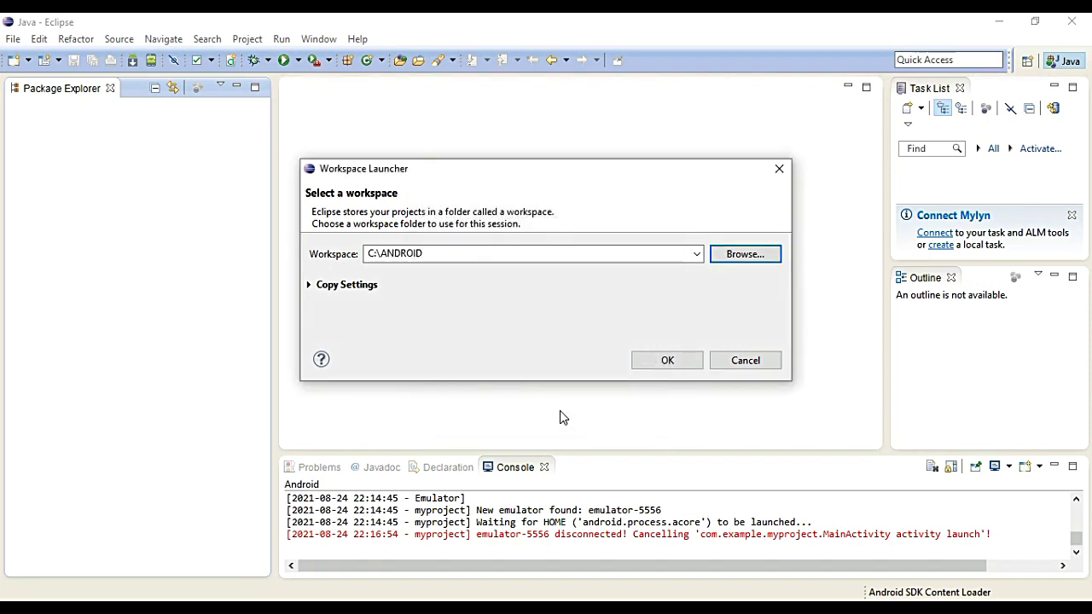
left_click(666, 365)
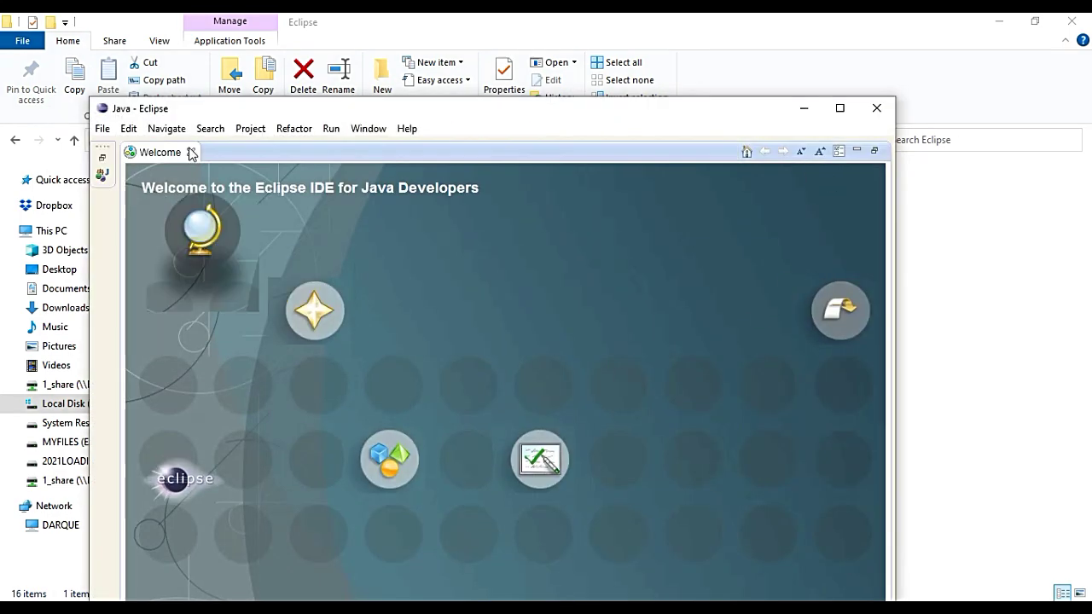
Maximize the Eclipse window and close the Welcome page.
left_click(840, 109)
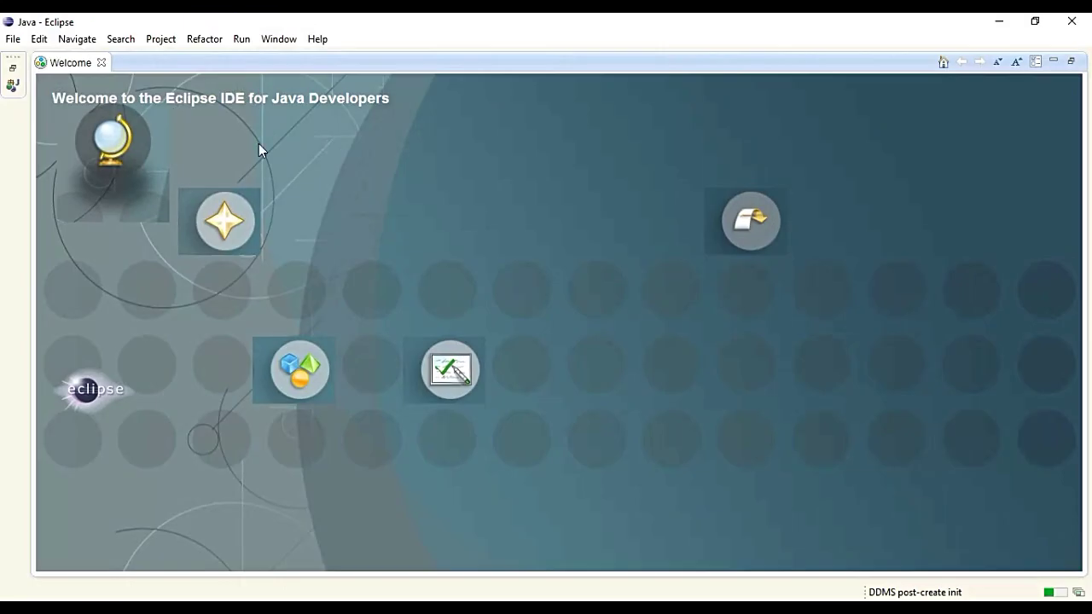
left_click(102, 63)
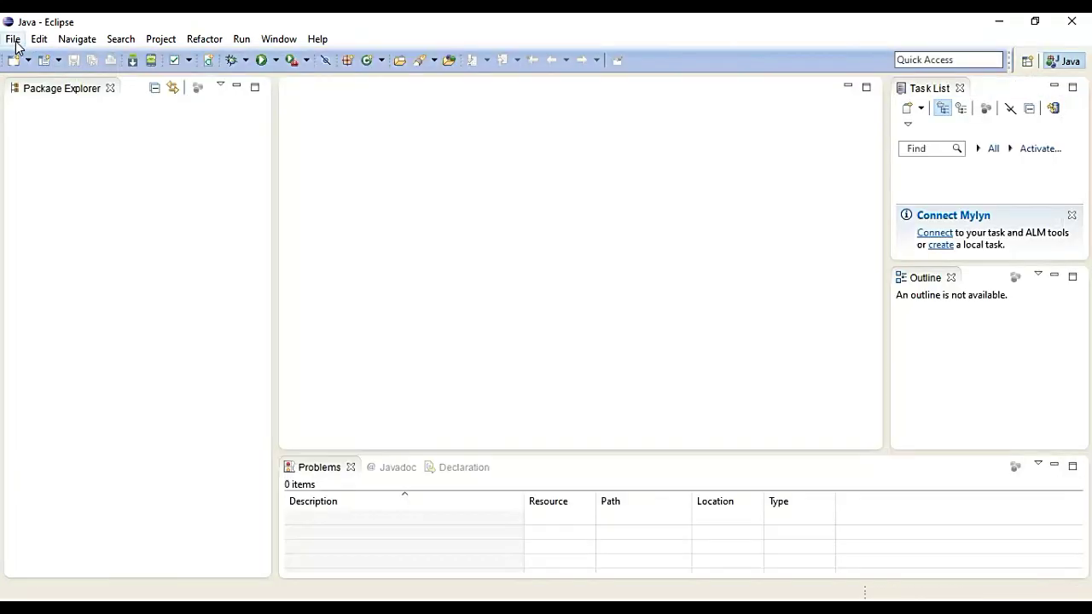
Start a new Android Application Project in the C:\ANDROID workspace.
left_click(13, 40)
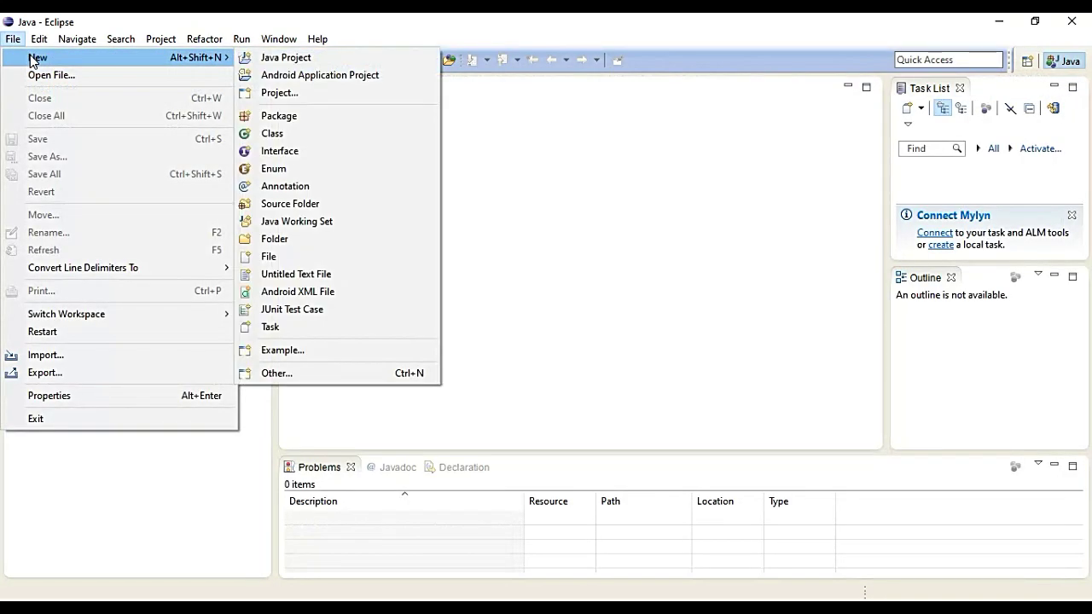
mouse_move(91, 315)
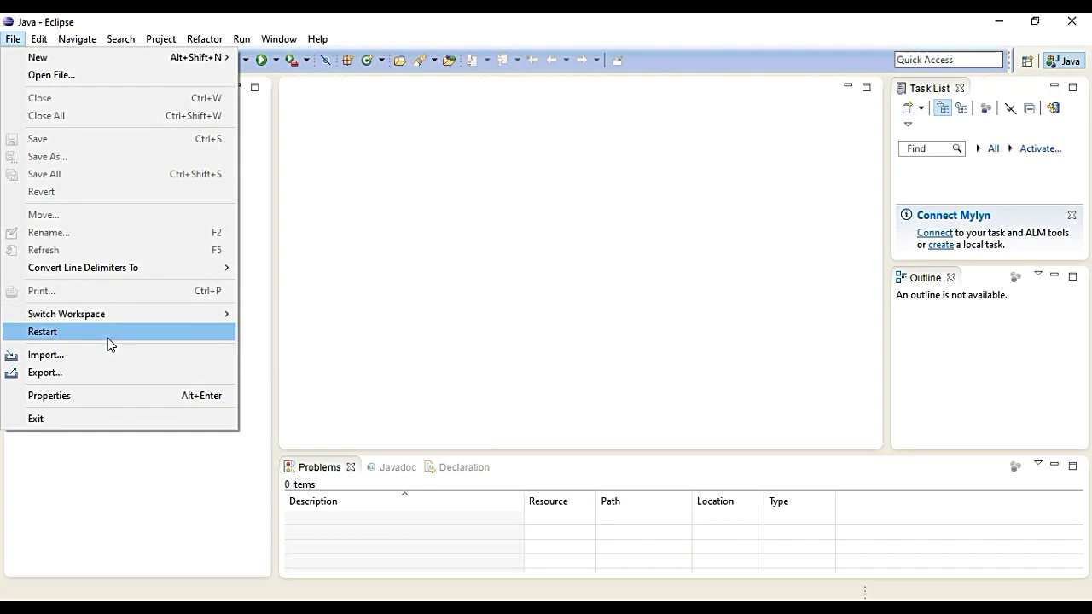
mouse_move(67, 65)
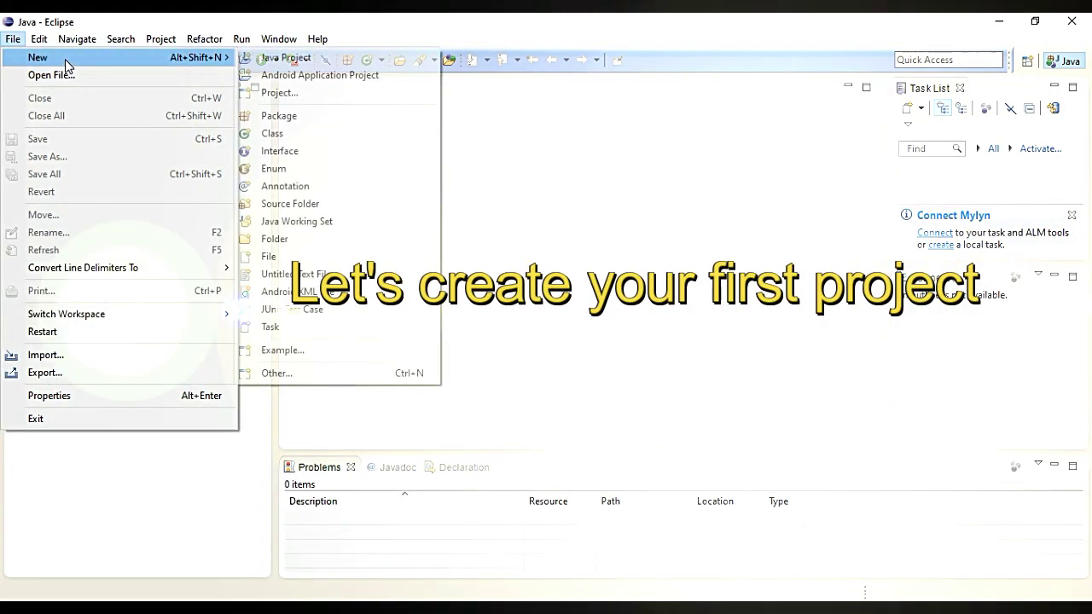
left_click(315, 76)
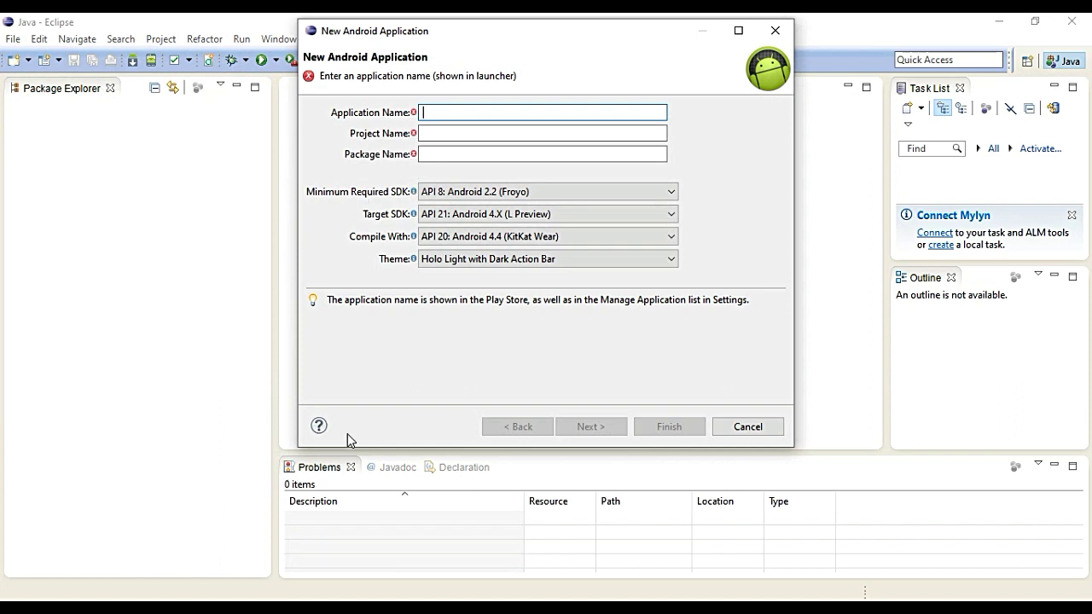
Check the contents of the ANDROID folder on Local Disk (C:) in File Explorer, and return to the new application form in Eclipse.
mouse_move(189, 608)
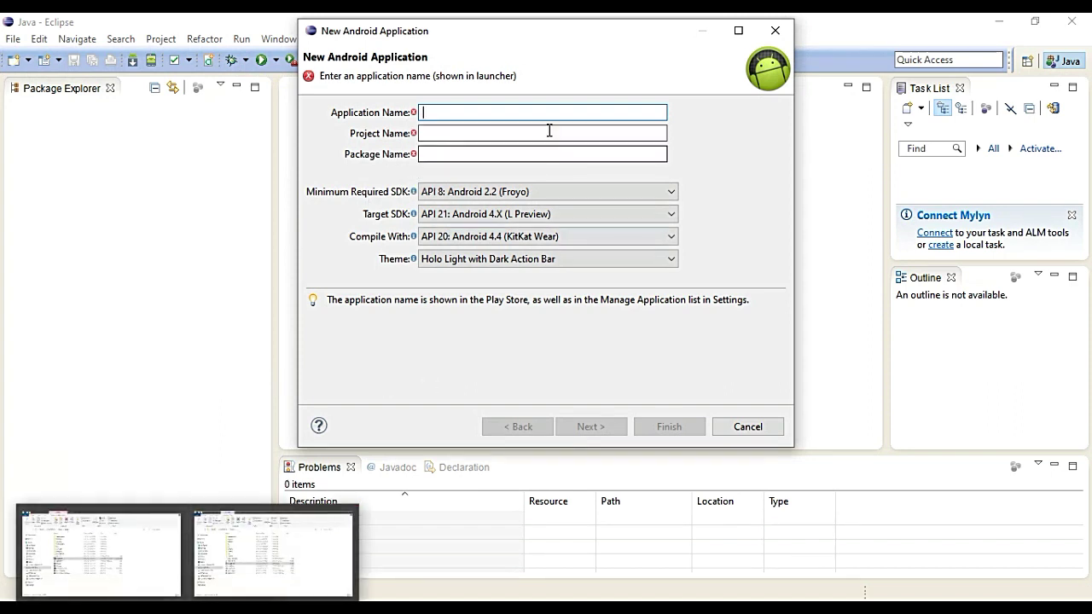
left_click(273, 554)
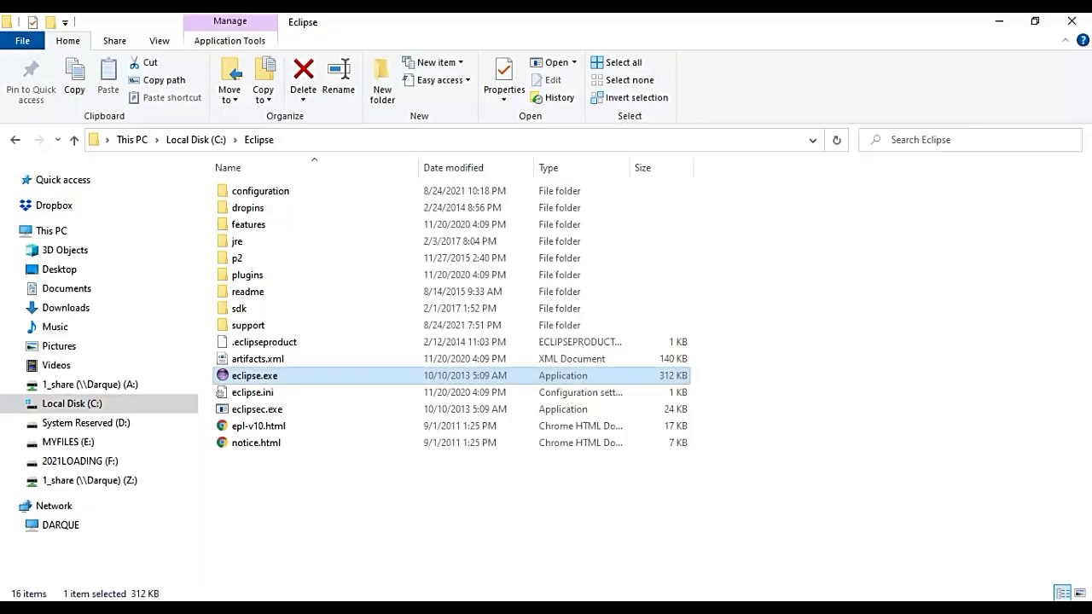
left_click(89, 403)
double_click(247, 291)
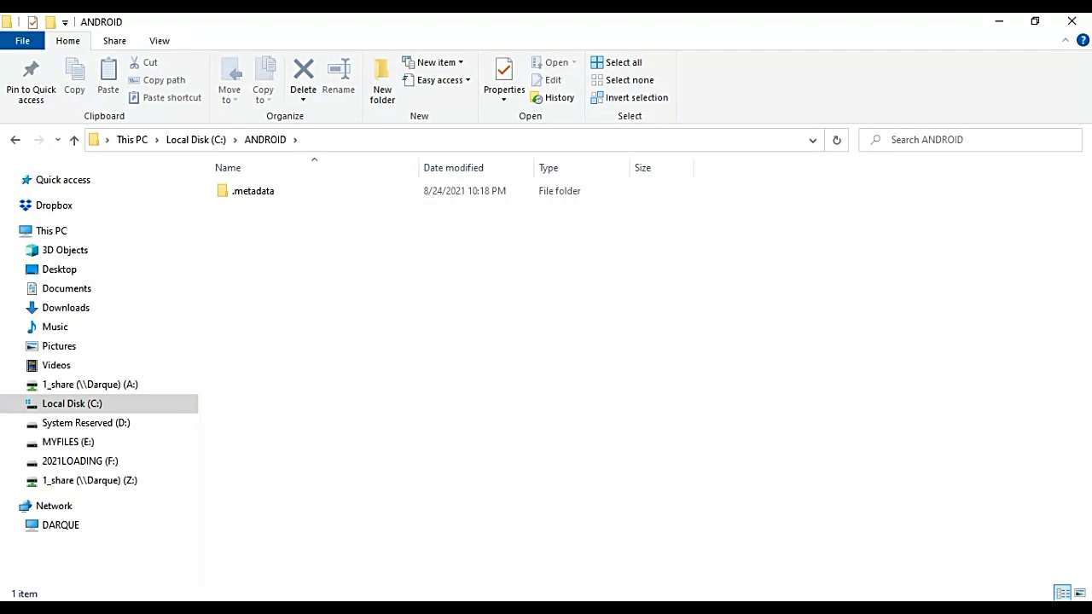
mouse_move(640, 608)
left_click(640, 555)
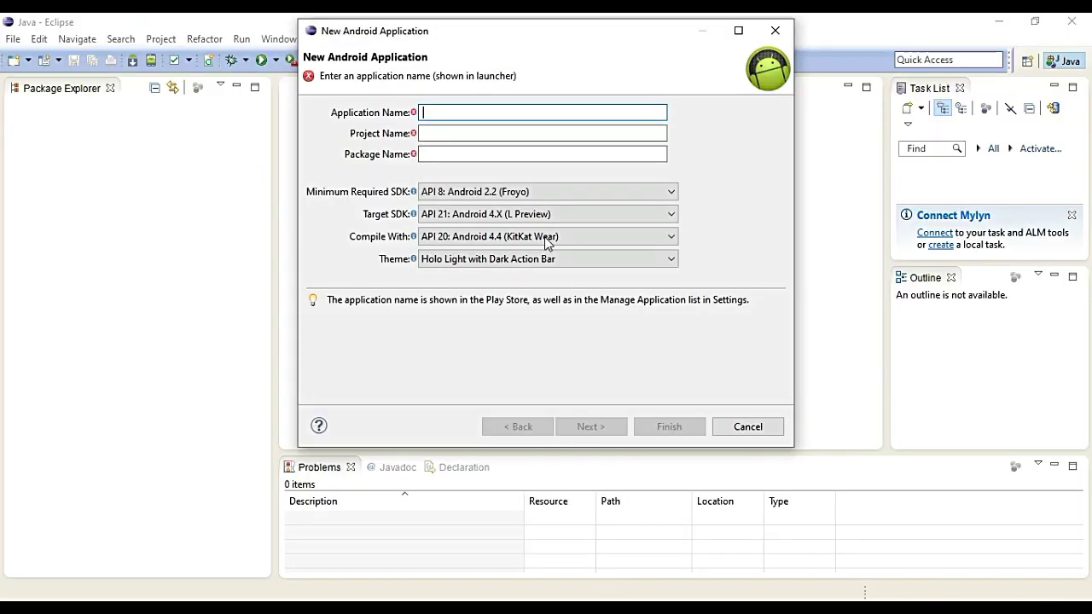
Name the application projectko with minimum SDK API 16: Android 4.1, and set both Target SDK and Compile With to API 18: Android 4.3.
type("projectko")
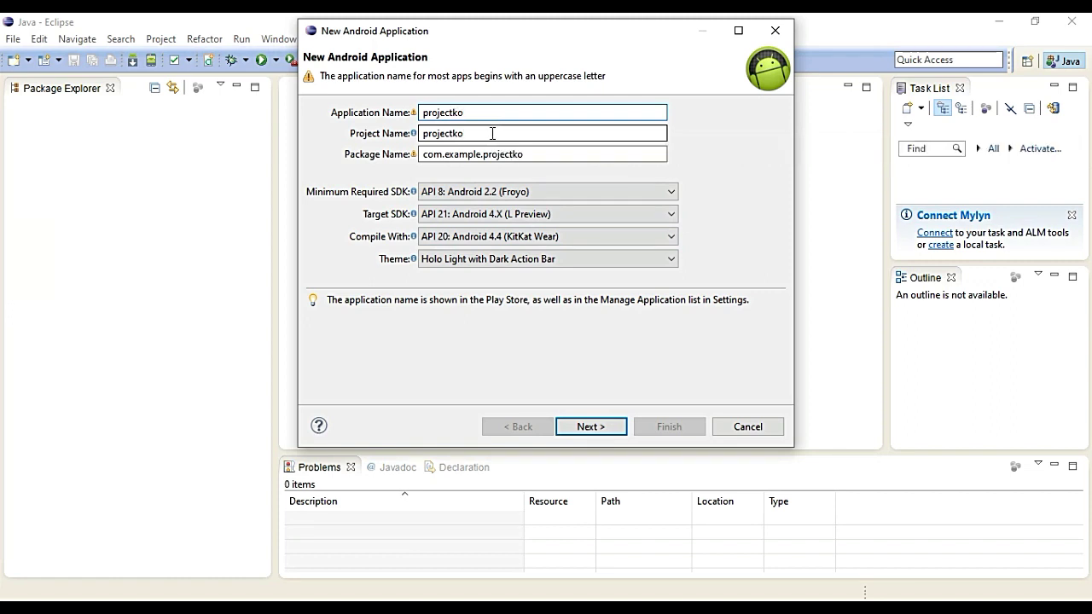
left_click(532, 193)
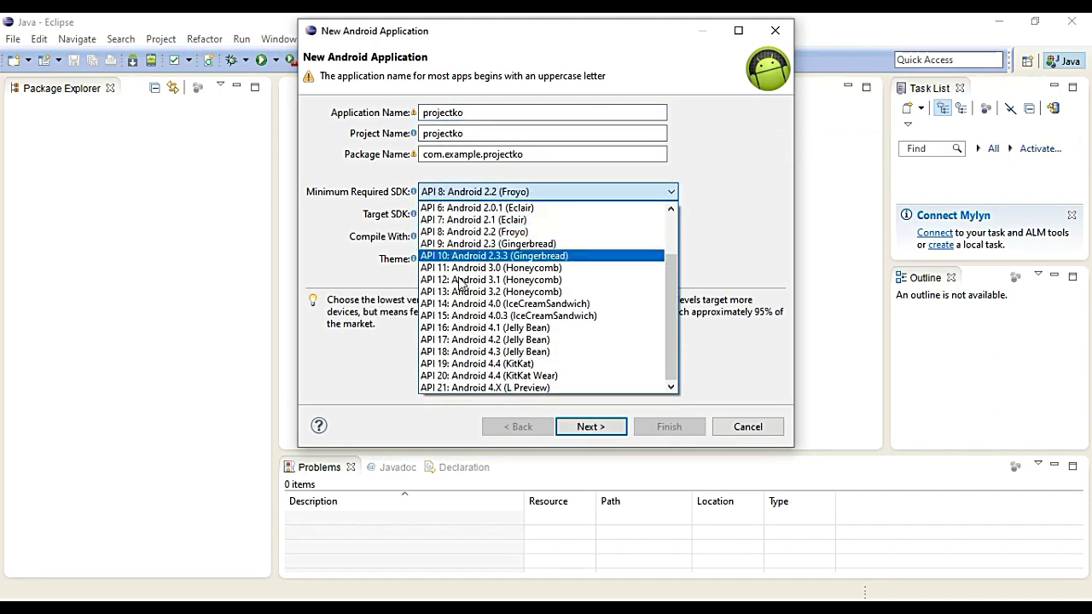
left_click(512, 328)
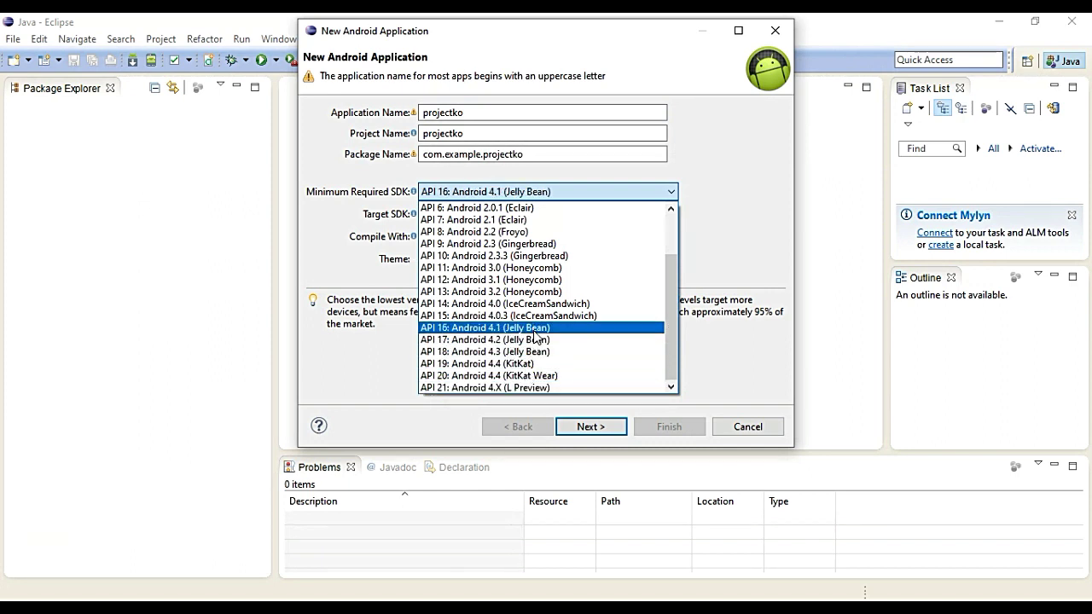
left_click(517, 216)
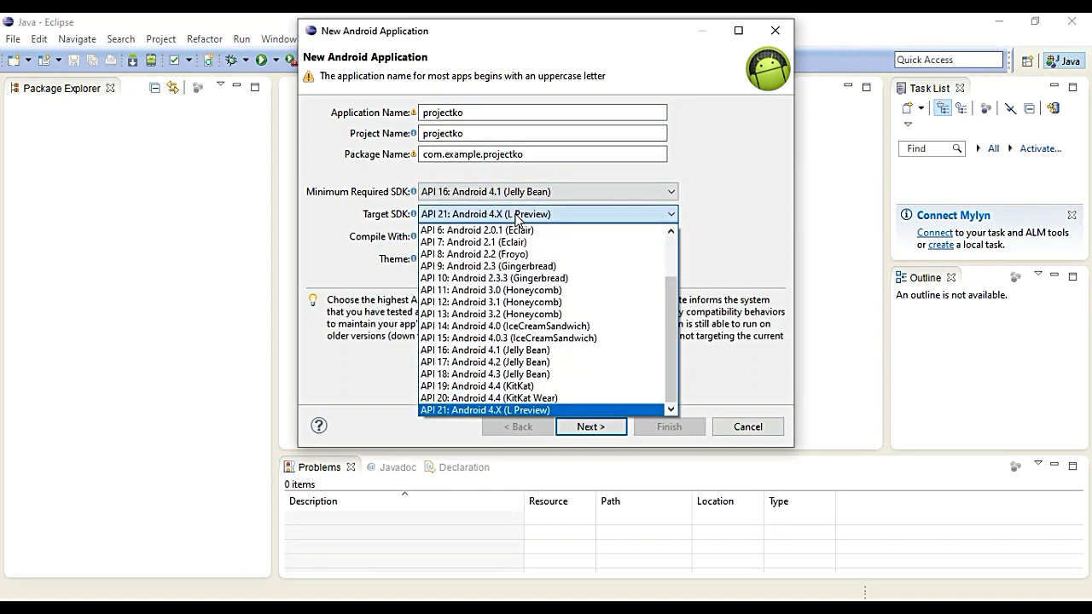
left_click(516, 376)
left_click(504, 239)
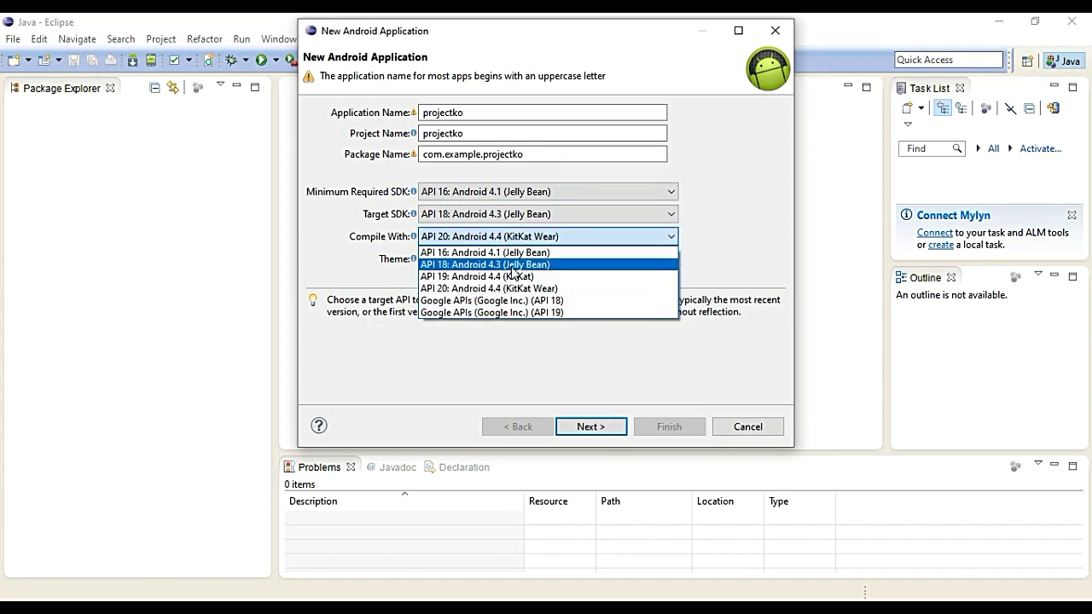
left_click(513, 265)
Finish the project with default settings and a Blank Activity named MainActivity, and preview its layout with API 18: Android 4.3.1.
left_click(592, 429)
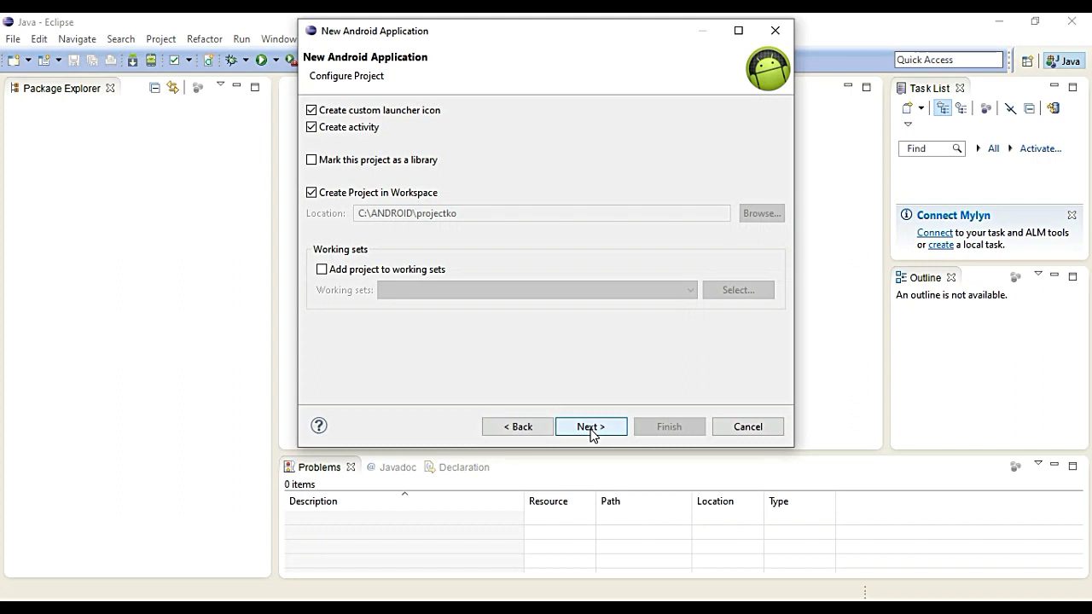
left_click(591, 429)
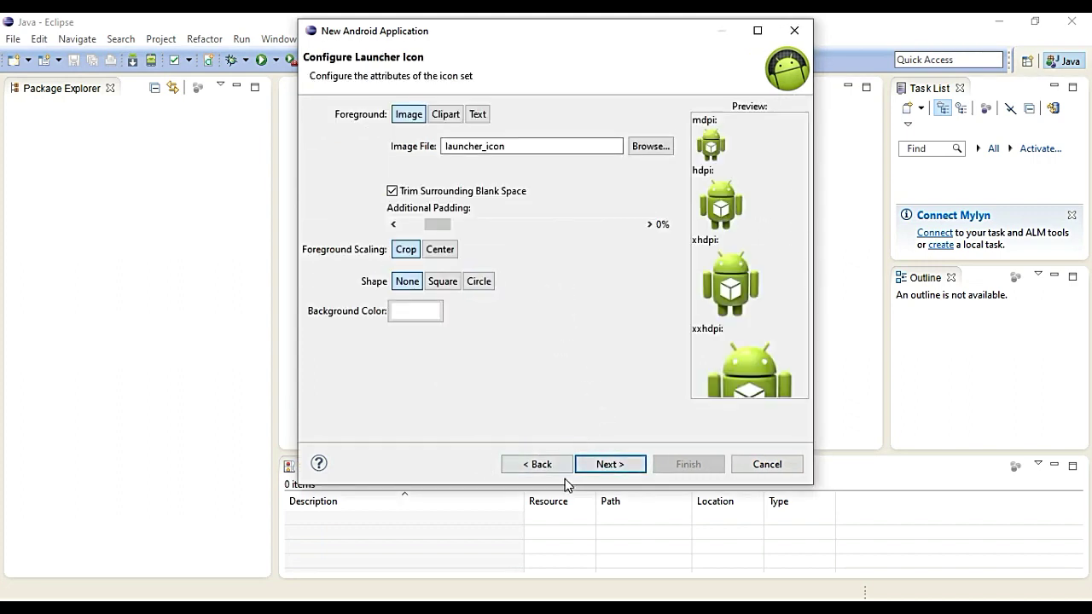
left_click(616, 465)
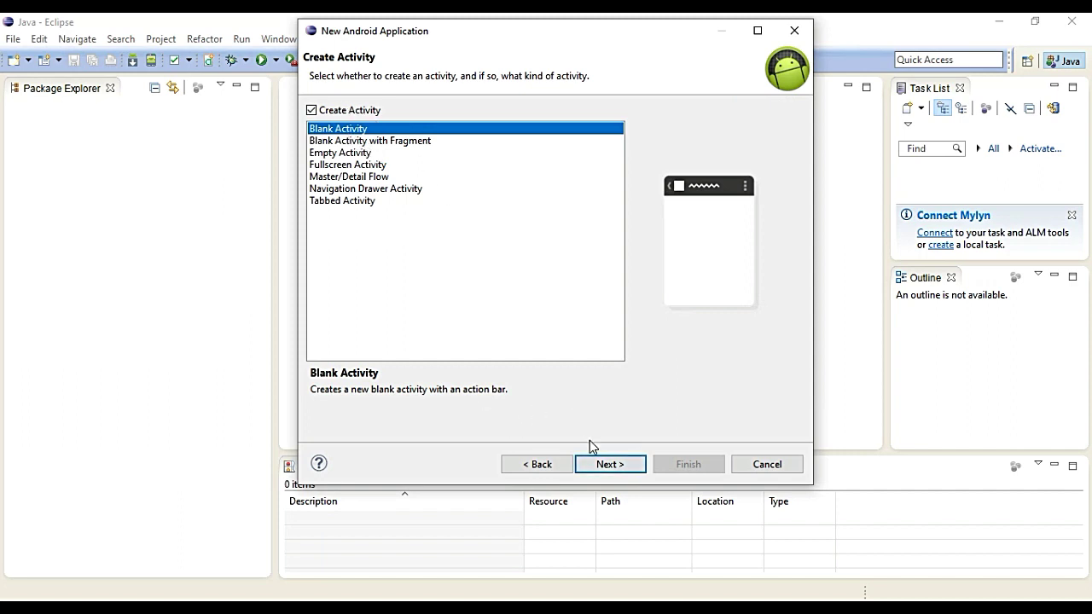
left_click(615, 465)
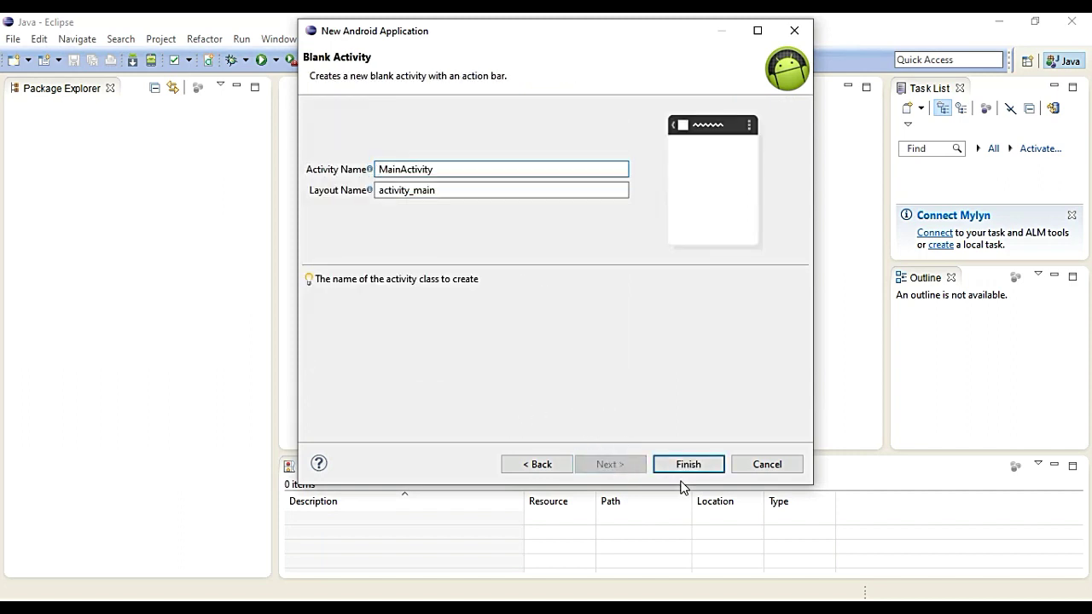
left_click(690, 468)
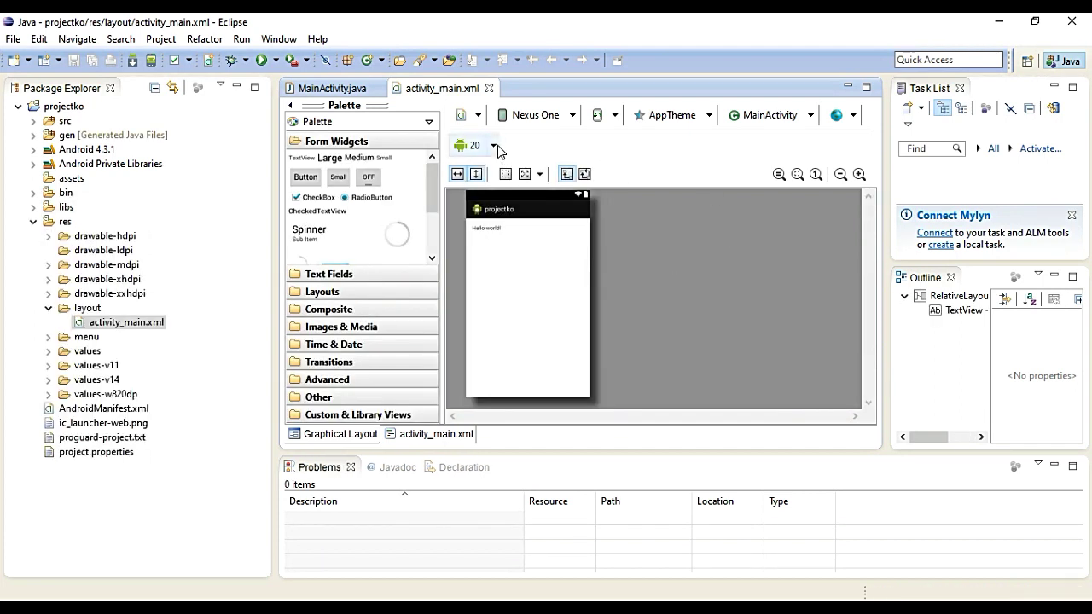
left_click(495, 146)
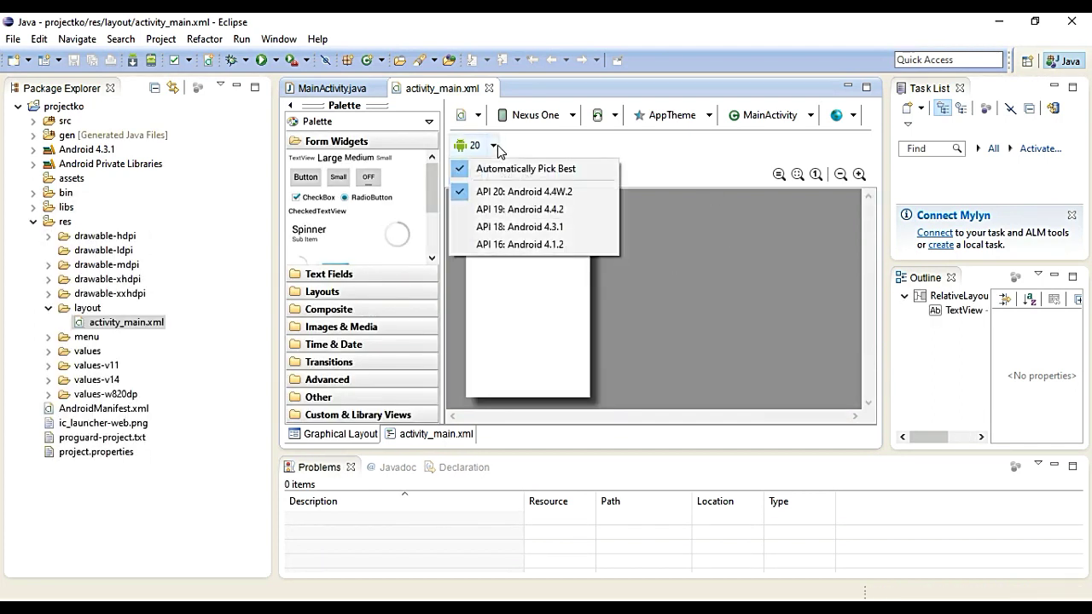
left_click(554, 229)
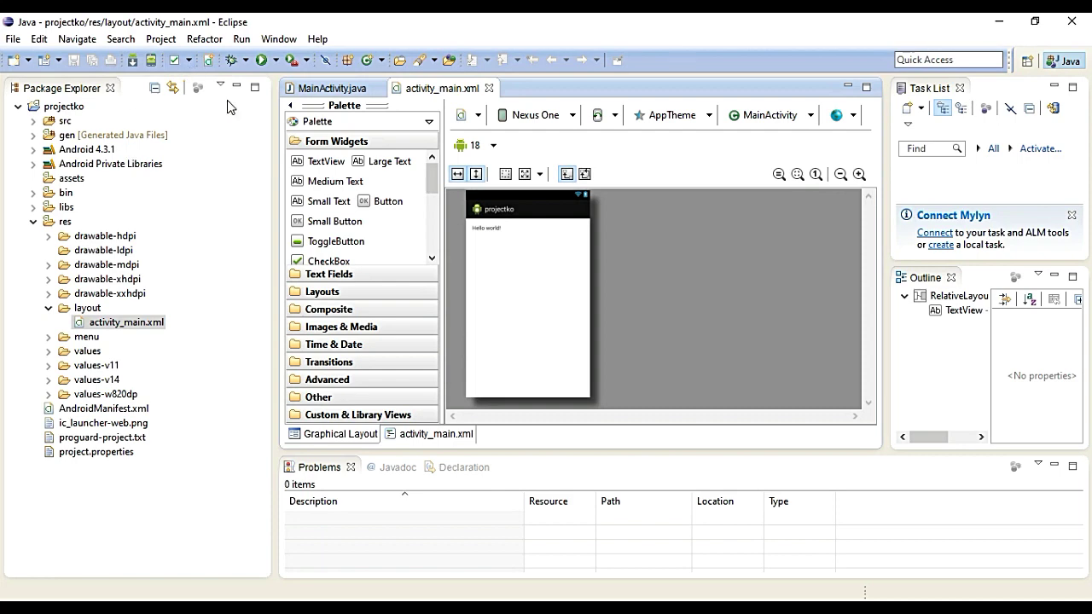
Start a new Android virtual device named myphone with the 5.1" WVGA (480 × 800: mdpi) device and target Android 4.3.1 - API Level 18.
left_click(151, 65)
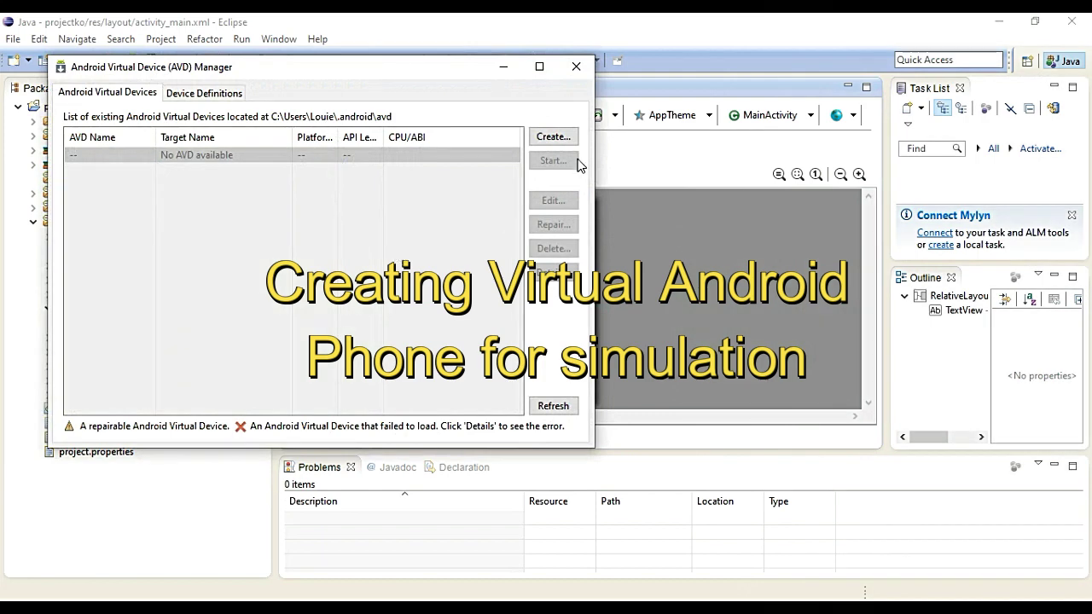
left_click(553, 137)
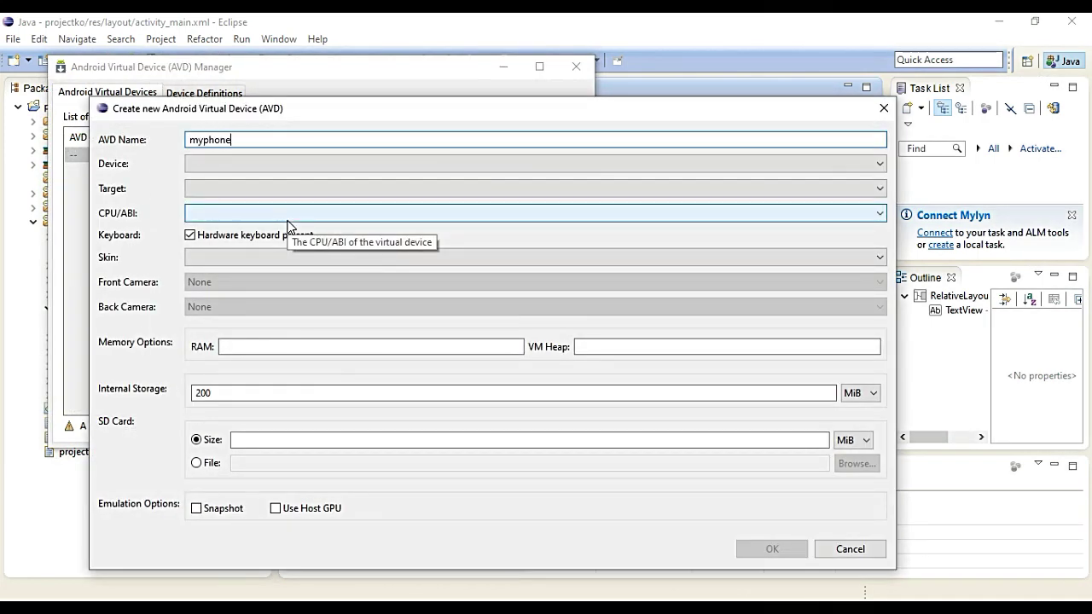
left_click(337, 165)
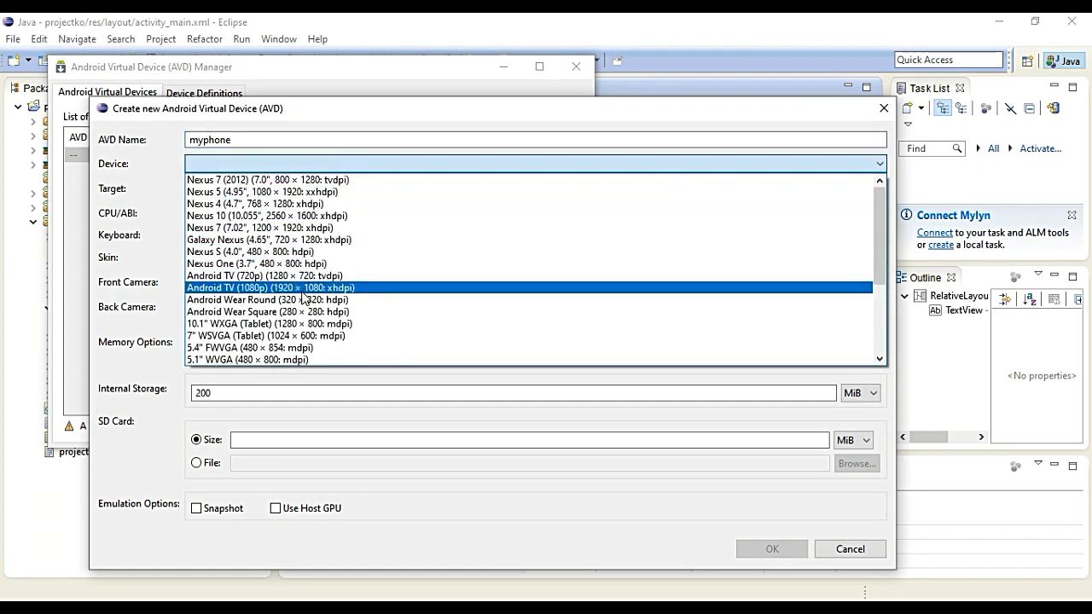
scroll(303, 296, "down", 2)
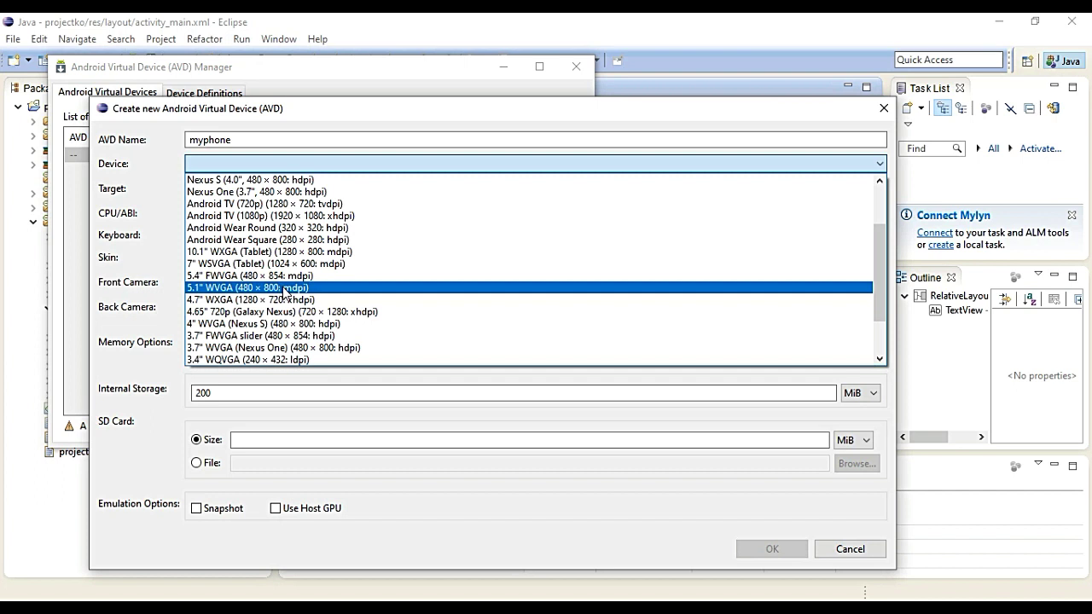
left_click(286, 293)
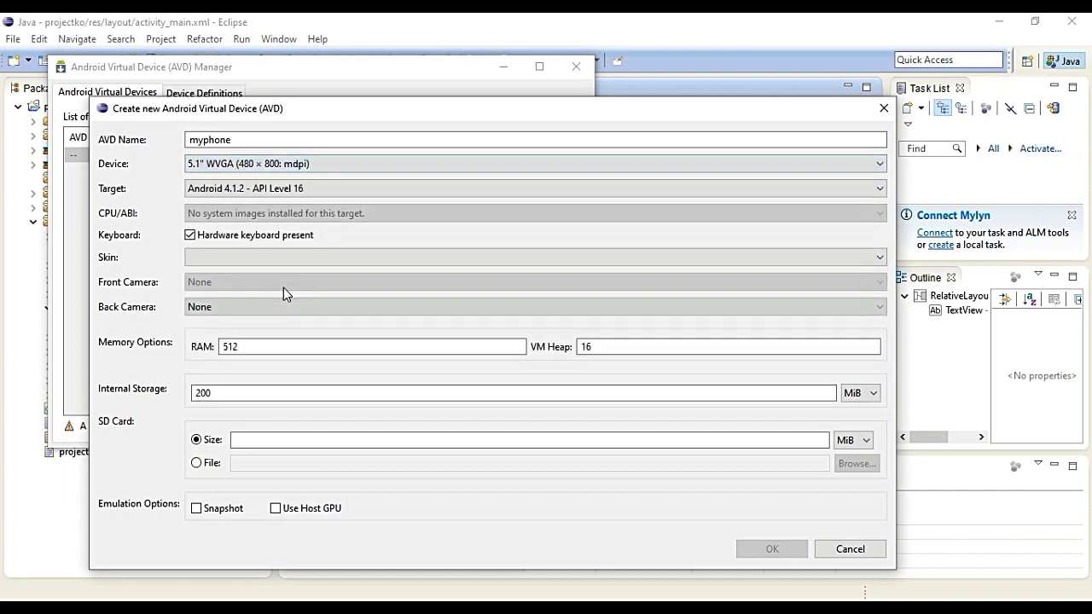
left_click(315, 191)
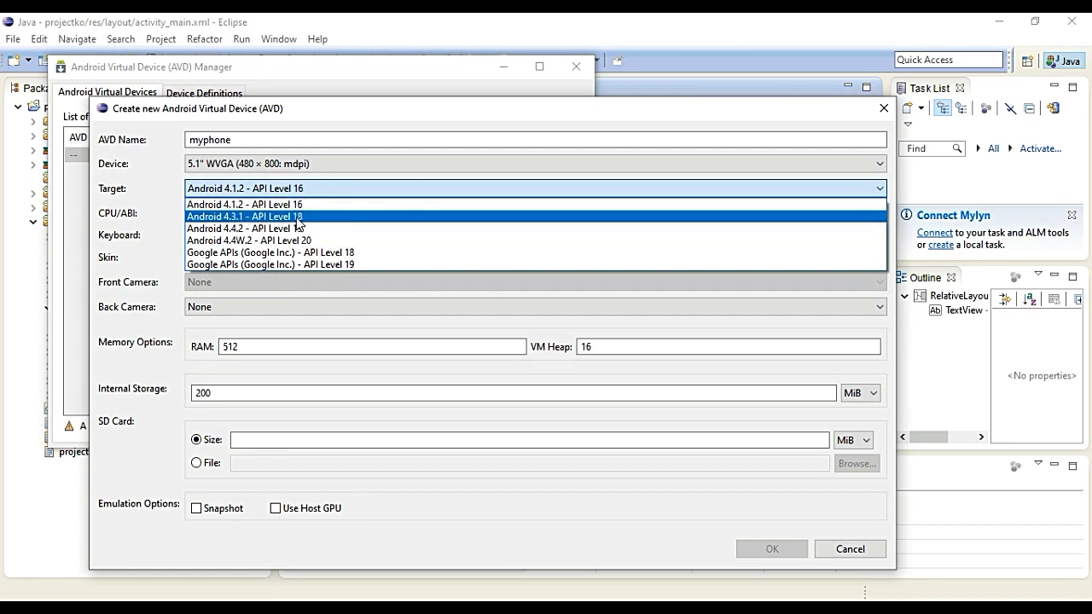
left_click(296, 217)
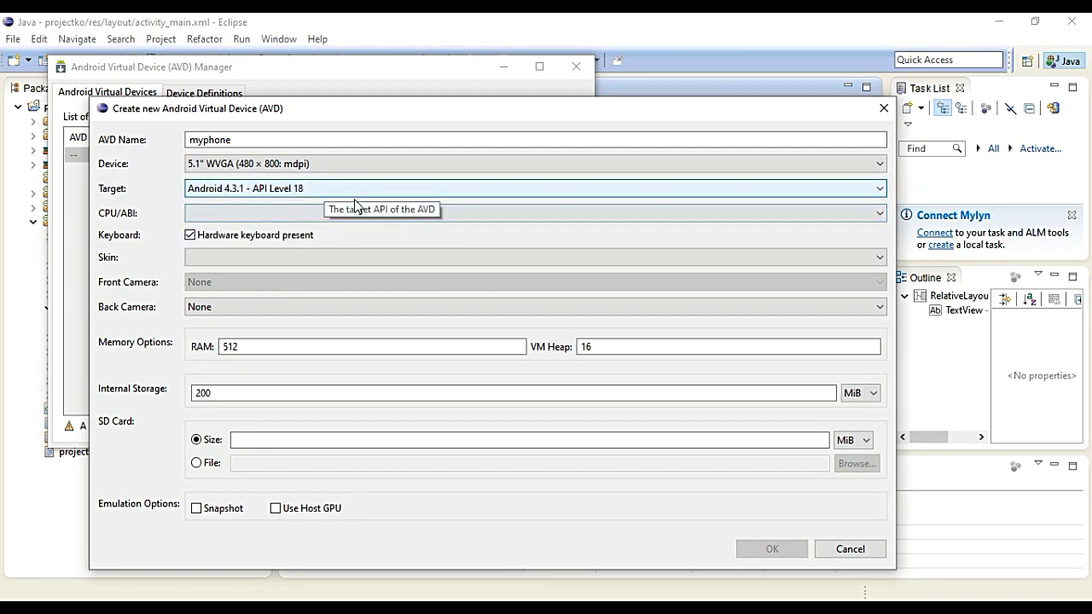
Set the virtual device's CPU/ABI to ARM (armeabi-v7a) and its skin to No skin, and create the device.
left_click(397, 217)
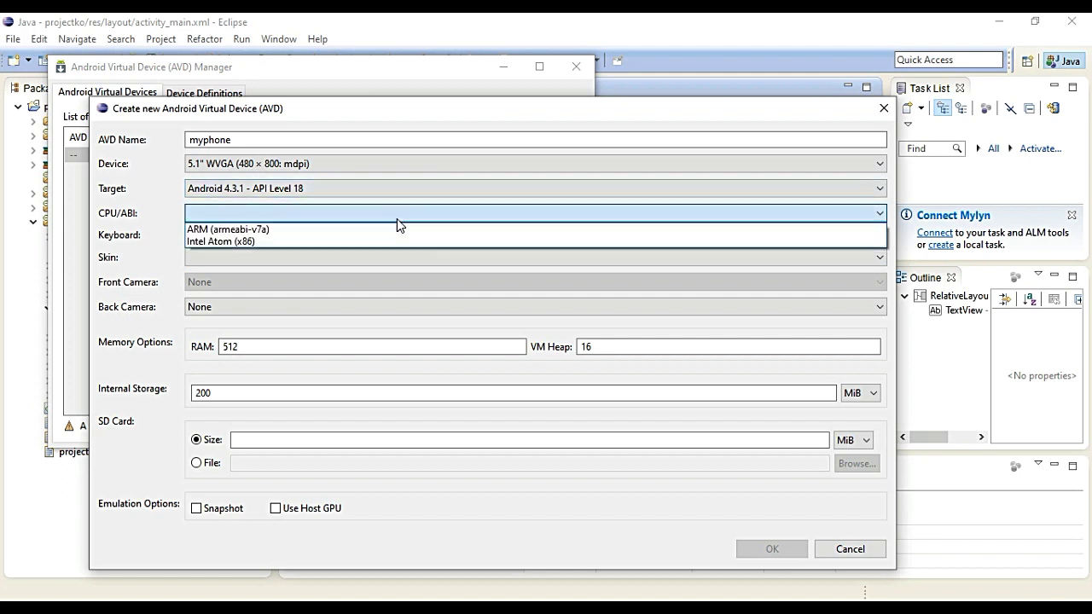
left_click(277, 231)
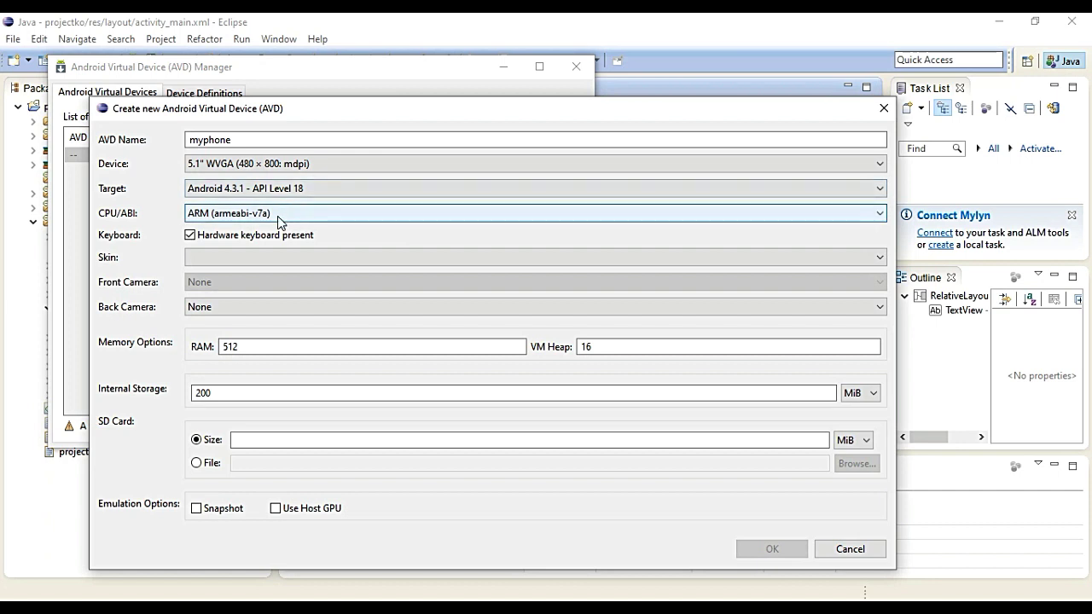
left_click(316, 258)
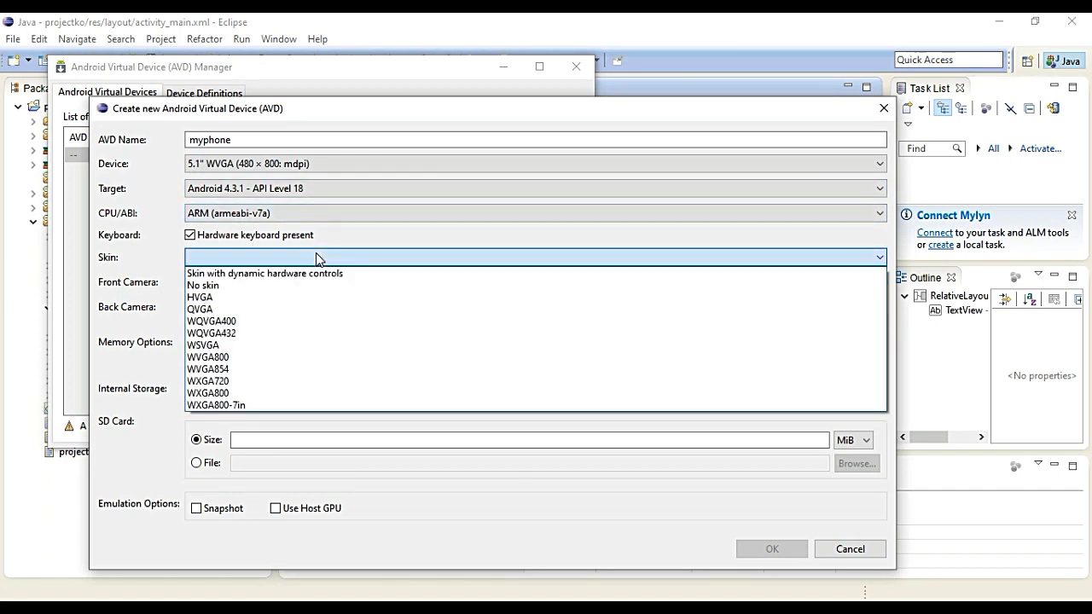
left_click(222, 286)
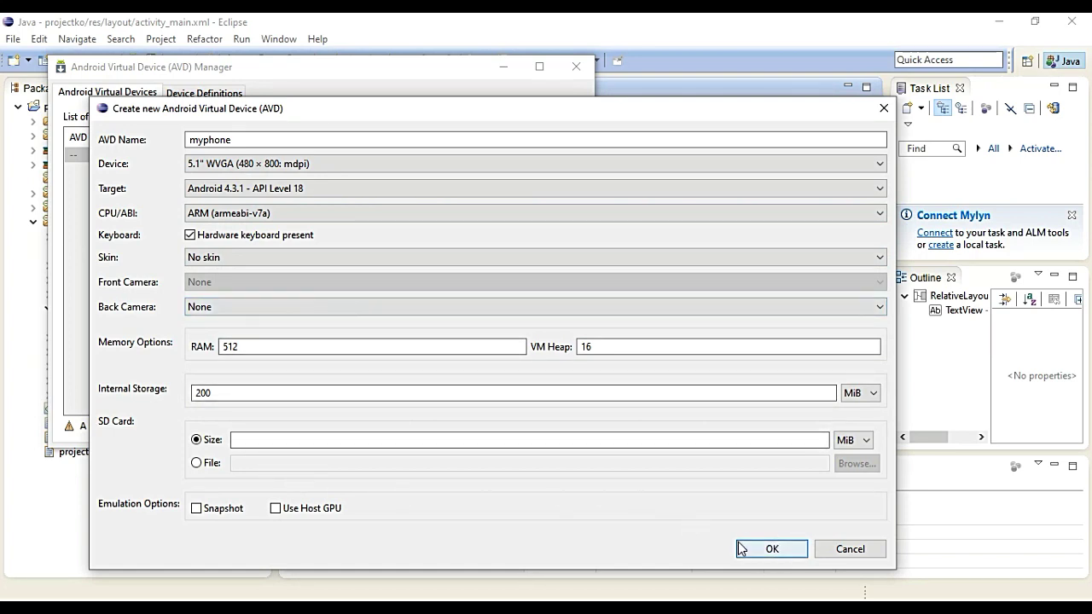
left_click(772, 549)
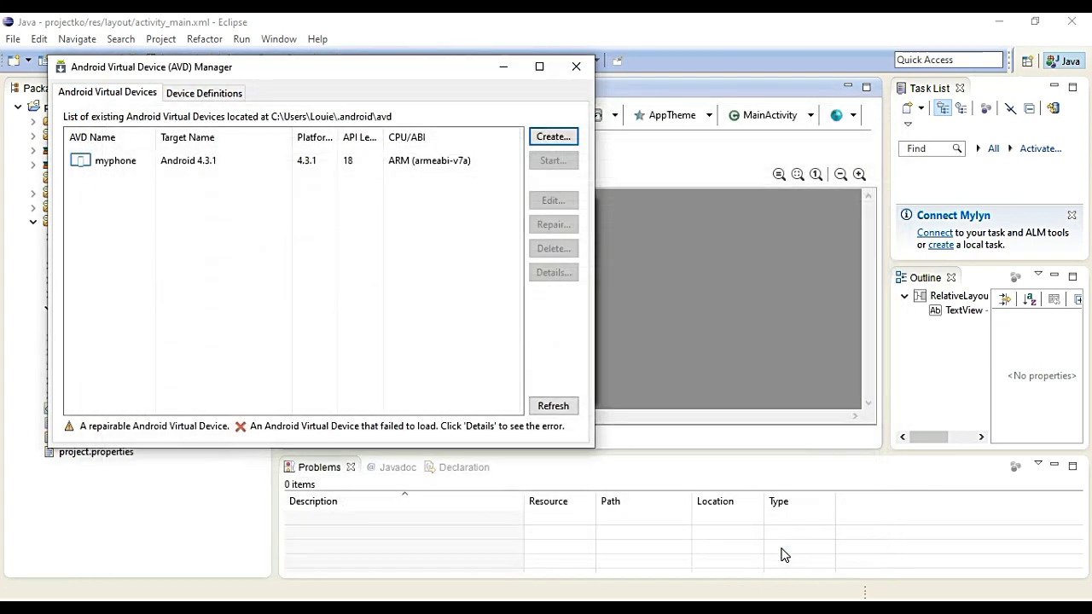
Launch the myphone virtual device with its display scaled to real size, and close the AVD Manager.
left_click(117, 167)
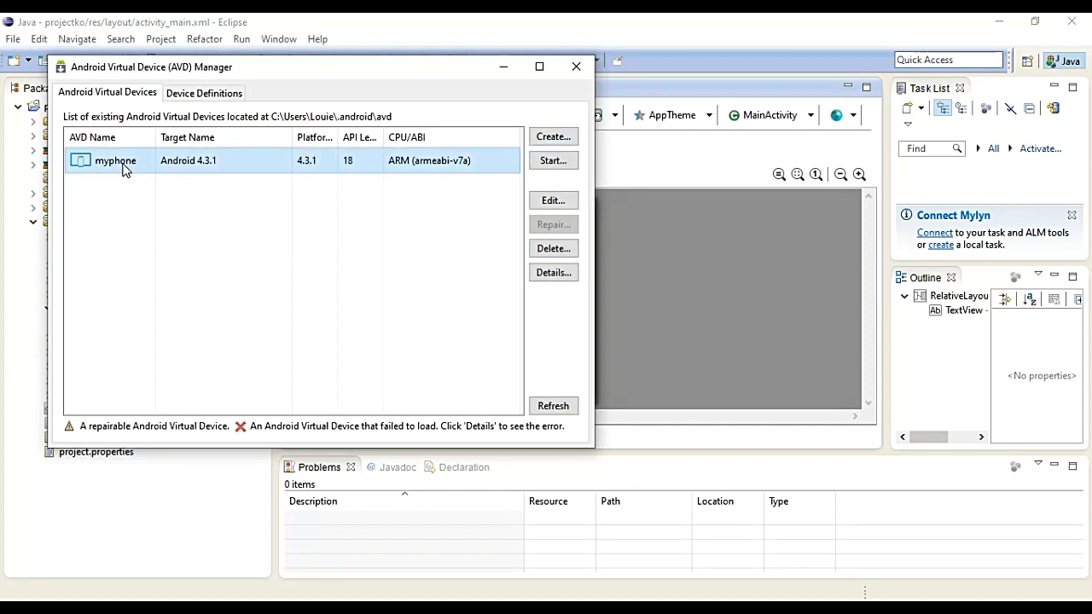
left_click(553, 162)
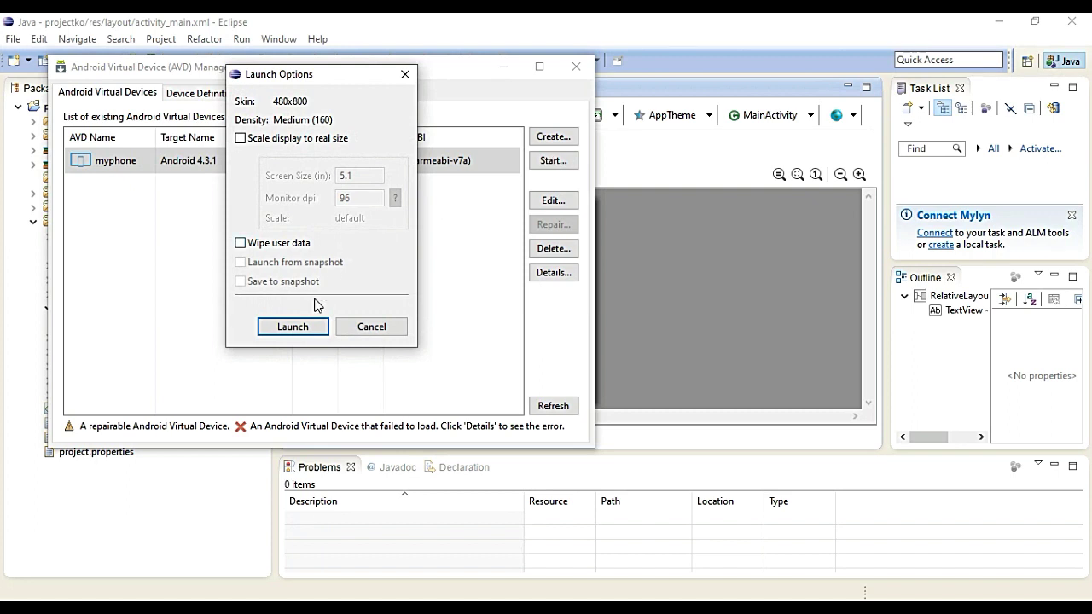
left_click(241, 138)
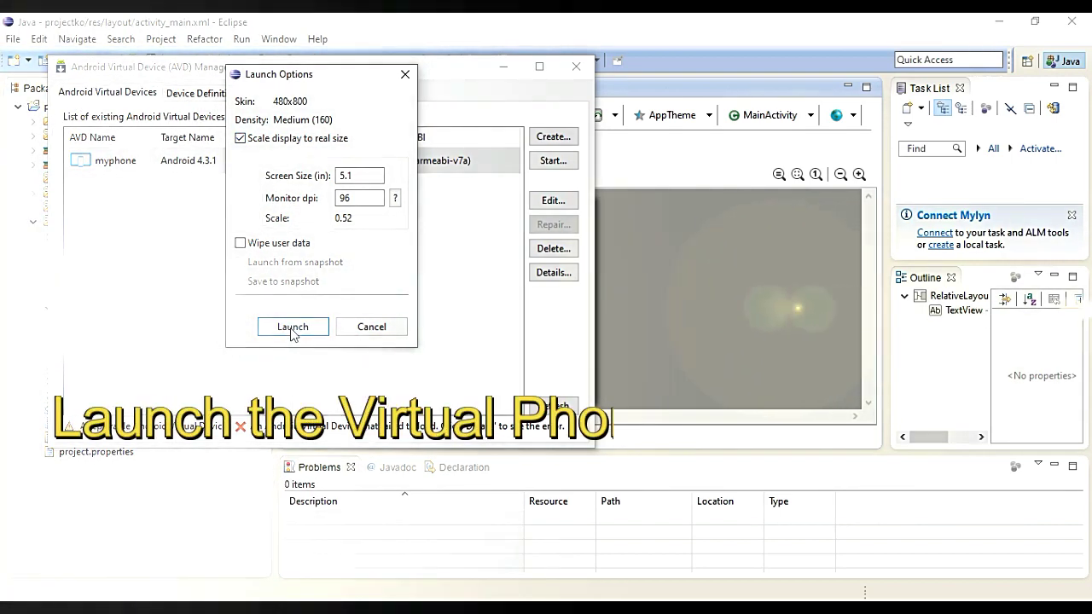
left_click(292, 327)
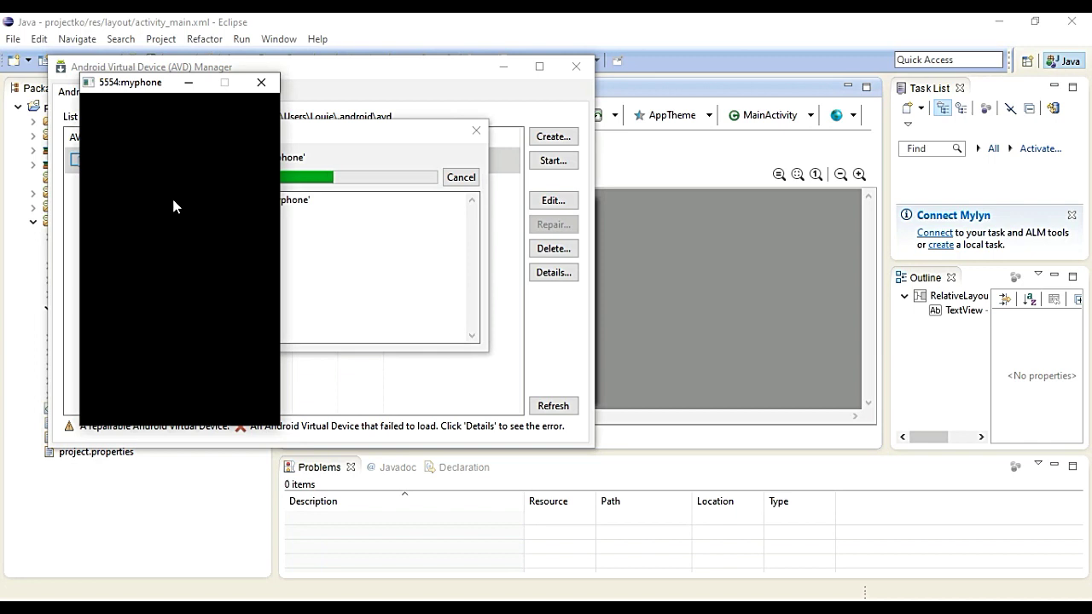
left_click_drag(395, 136, 548, 142)
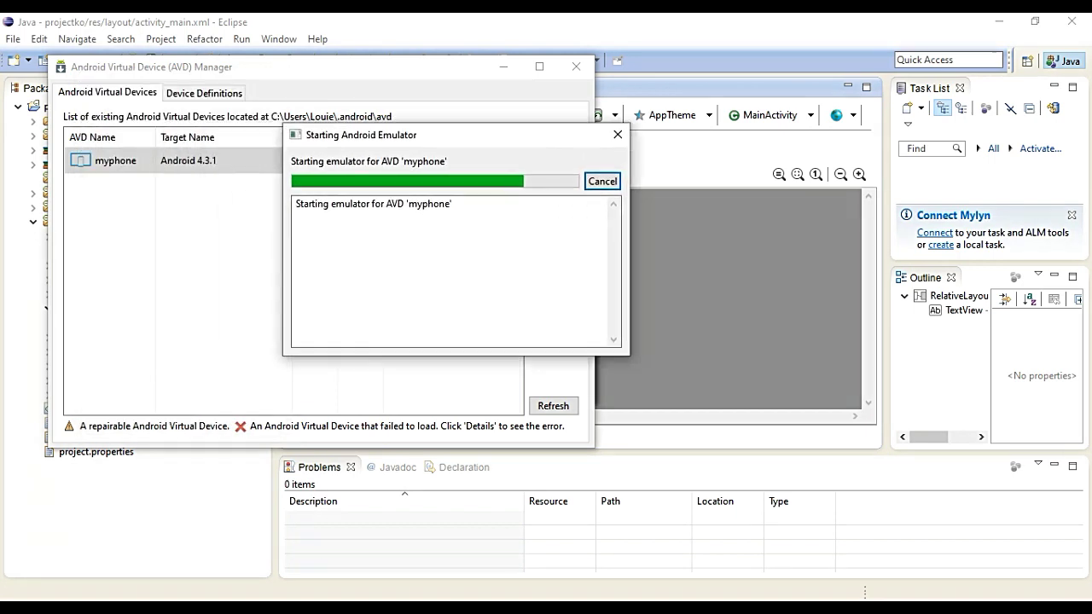
left_click(237, 314)
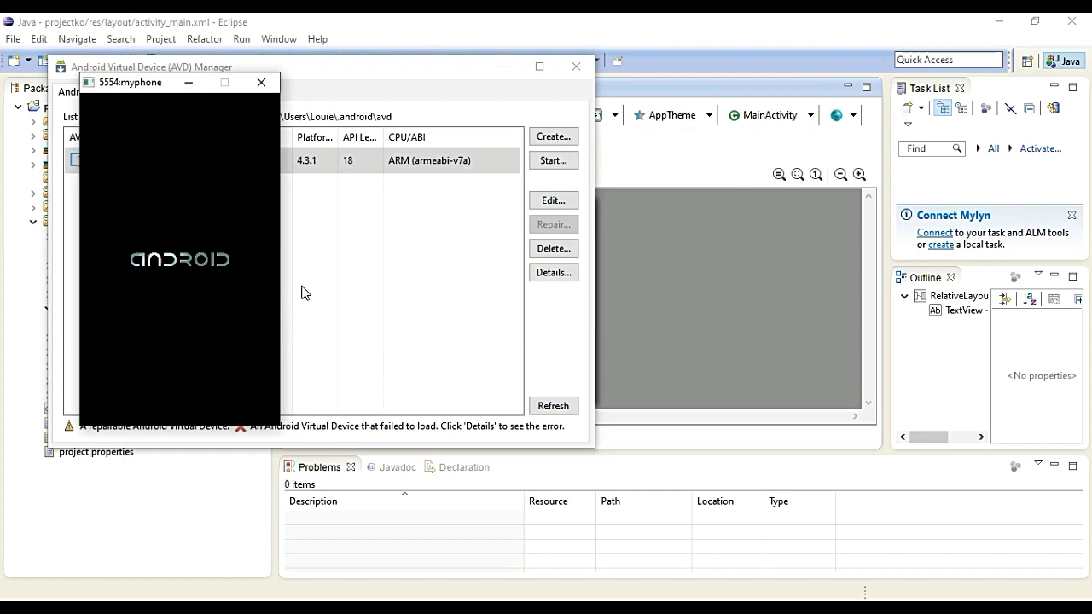
left_click(576, 70)
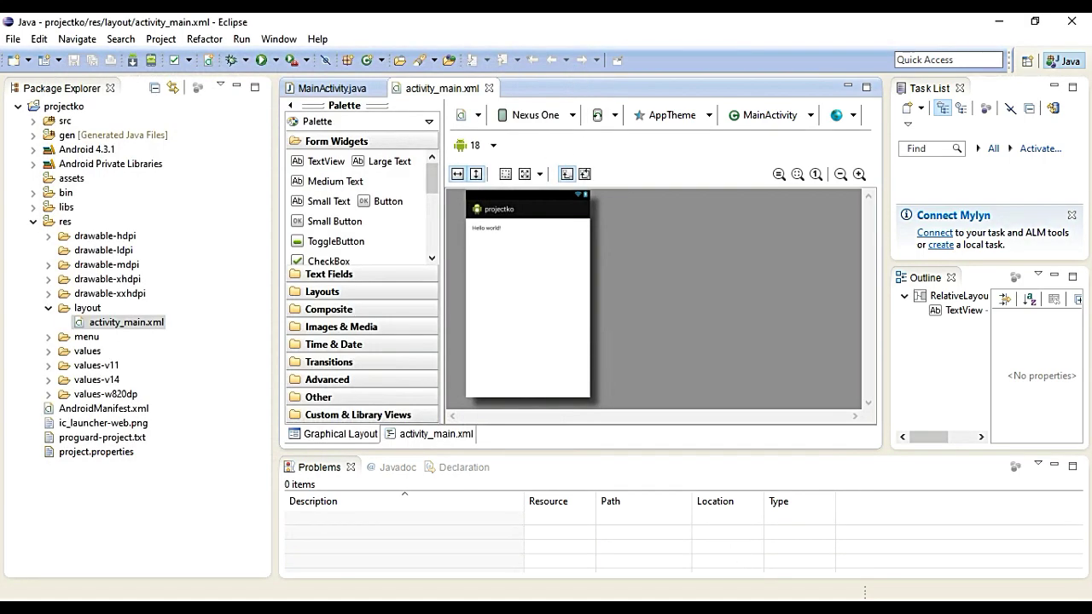
Bring up the myphone emulator window, restore Eclipse to a smaller window, and minimize the ANDROID folder window.
left_click(743, 608)
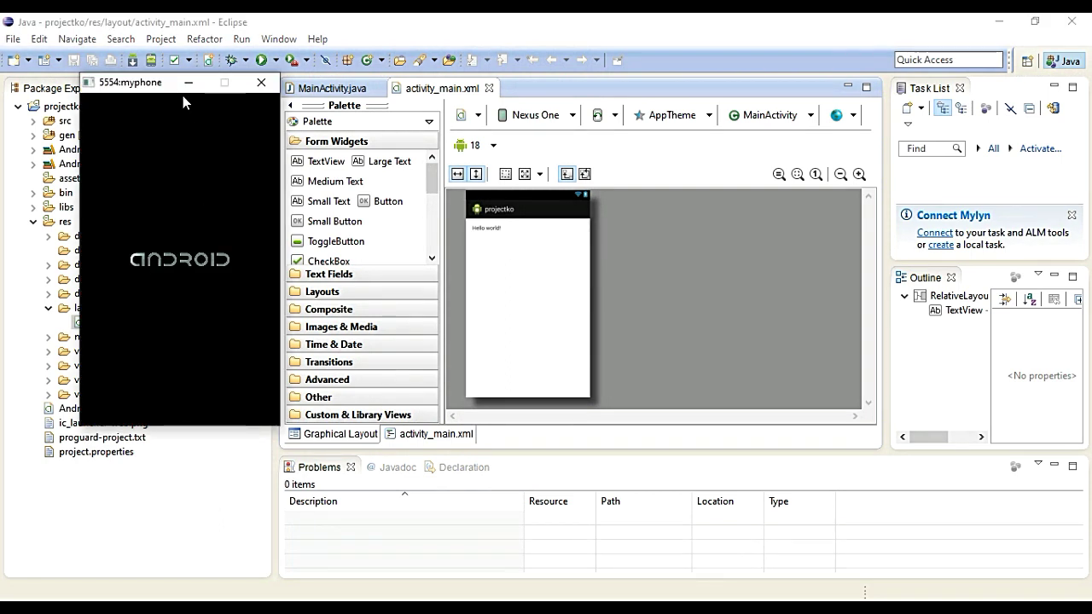
left_click_drag(150, 86, 714, 108)
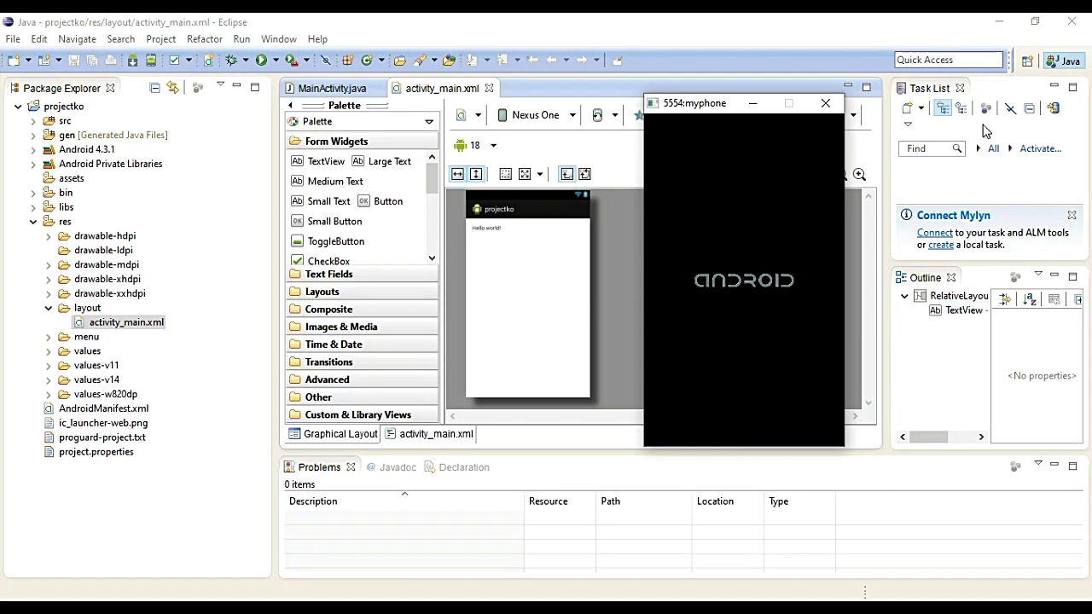
left_click(1035, 22)
left_click(999, 24)
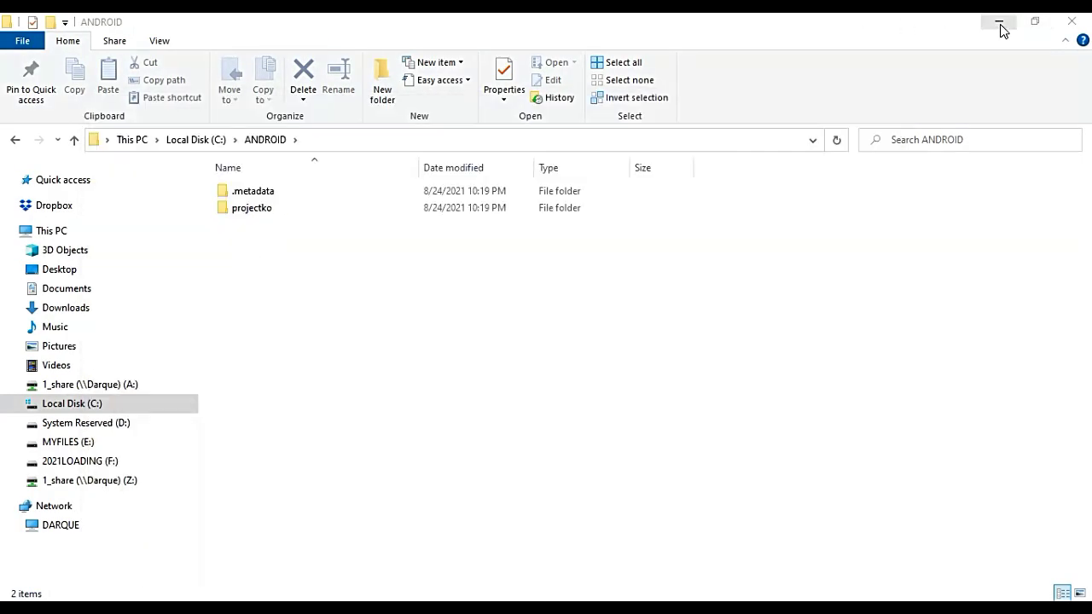
left_click(998, 28)
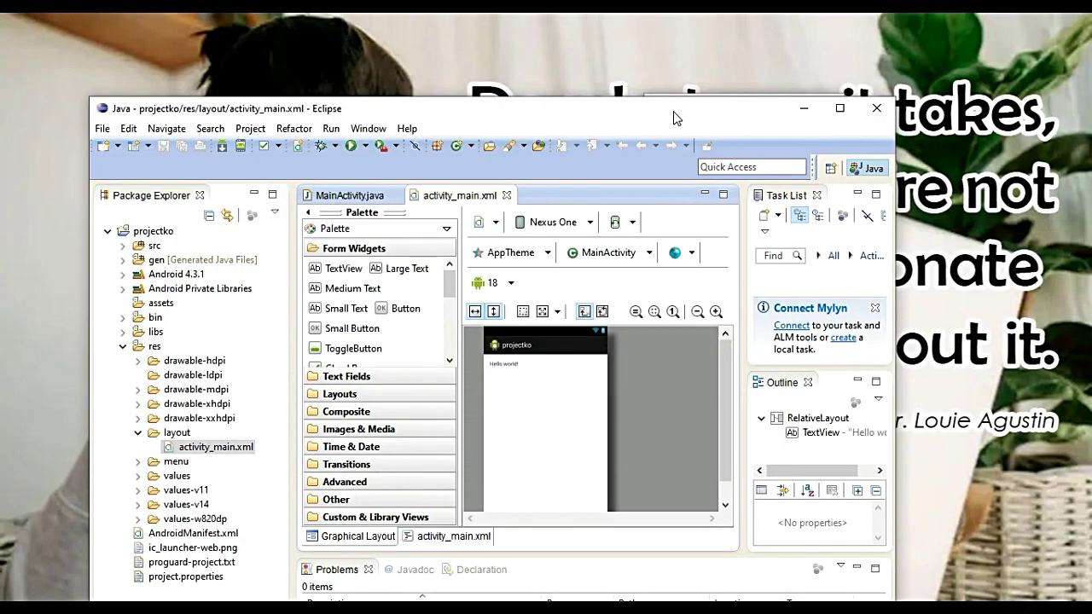
Arrange the Eclipse window side by side with the myphone emulator, and dismiss the phone's home screen tip.
left_click_drag(674, 117, 587, 26)
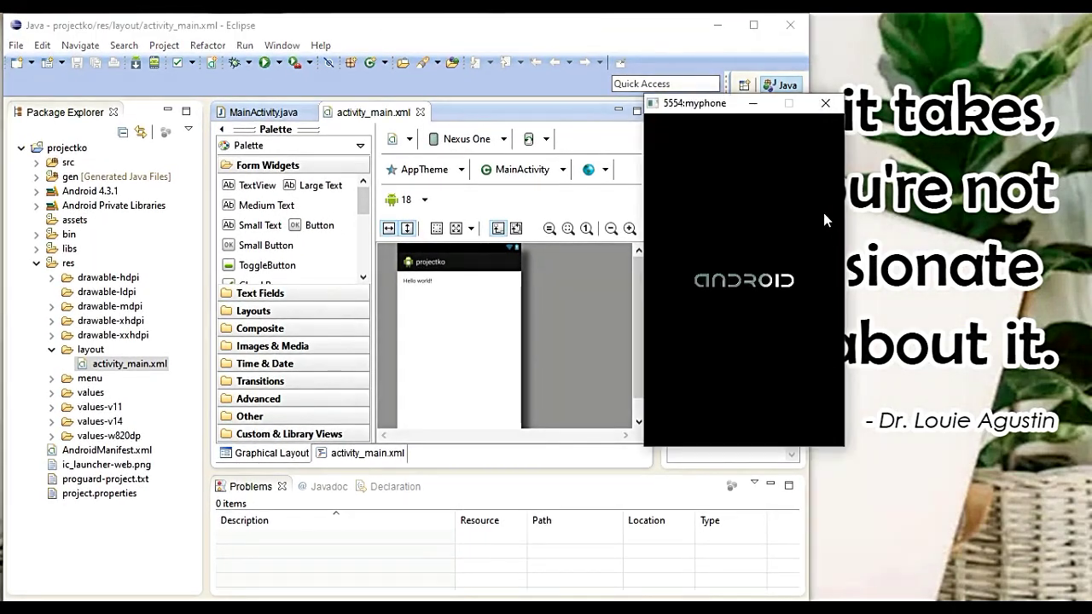
left_click_drag(729, 102, 973, 27)
left_click(815, 89)
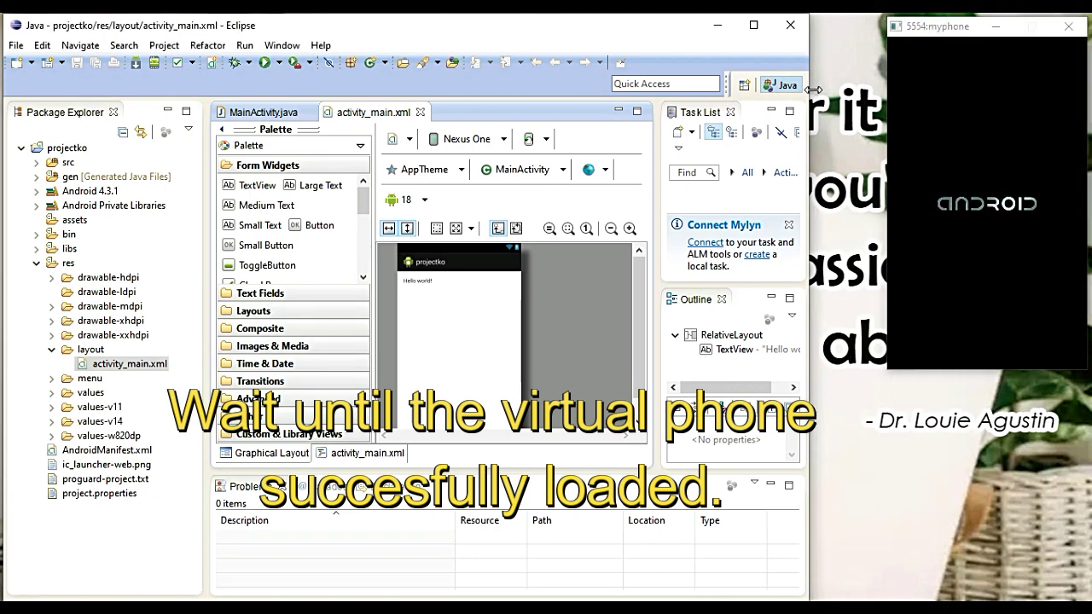
left_click_drag(815, 89, 887, 102)
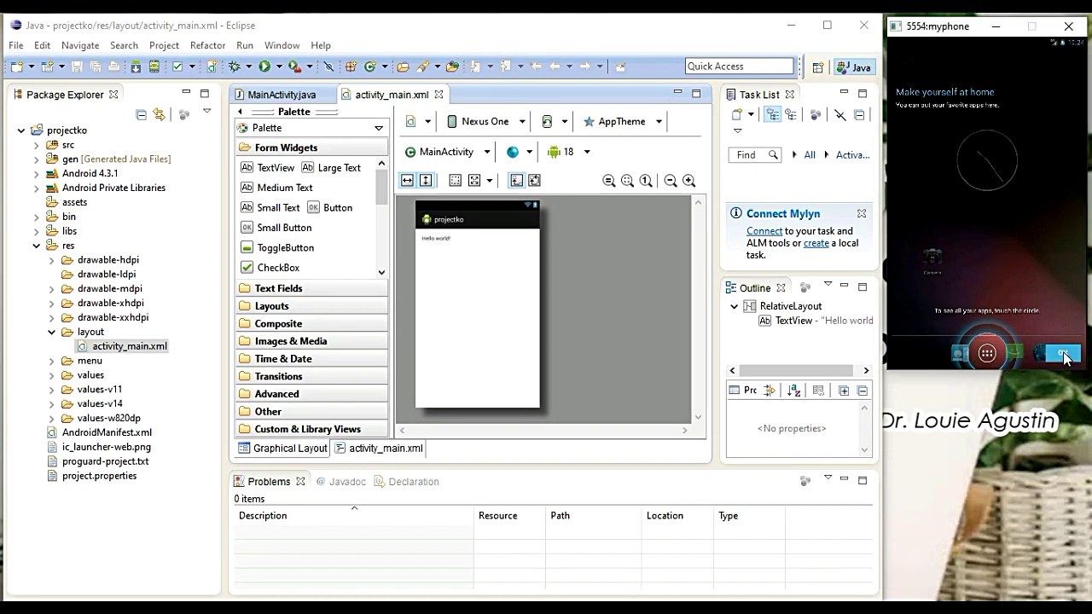
left_click(1064, 357)
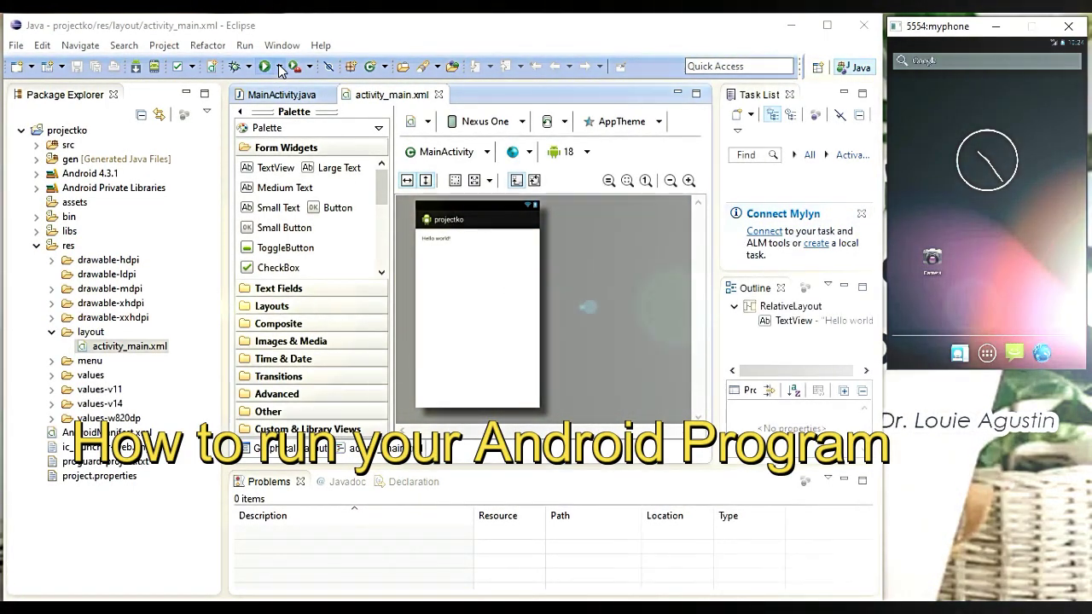
Create a new Android Application run configuration for the projectko project.
left_click(279, 66)
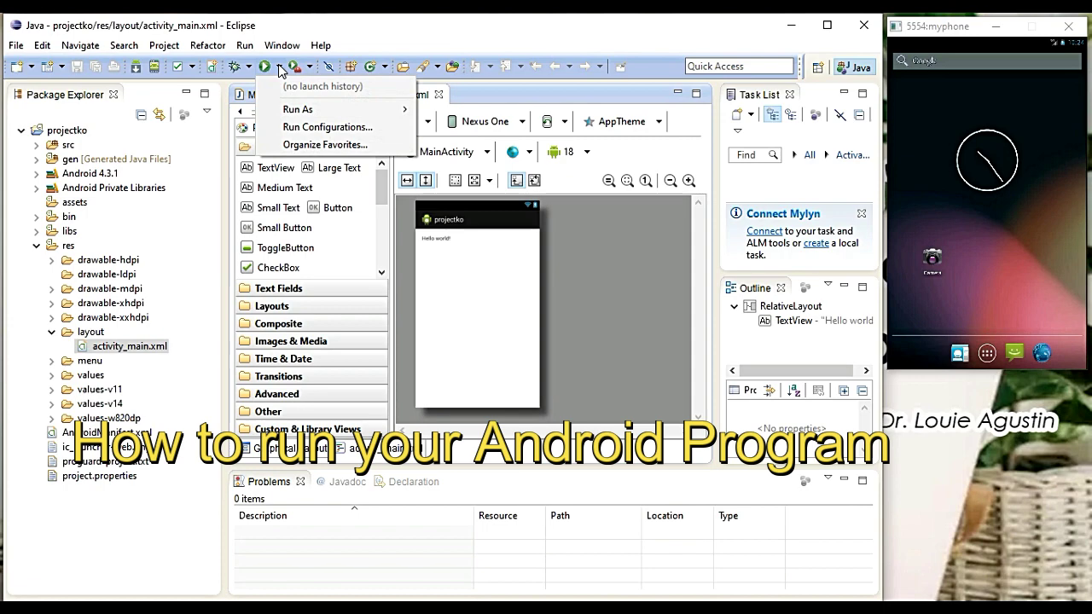
left_click(312, 127)
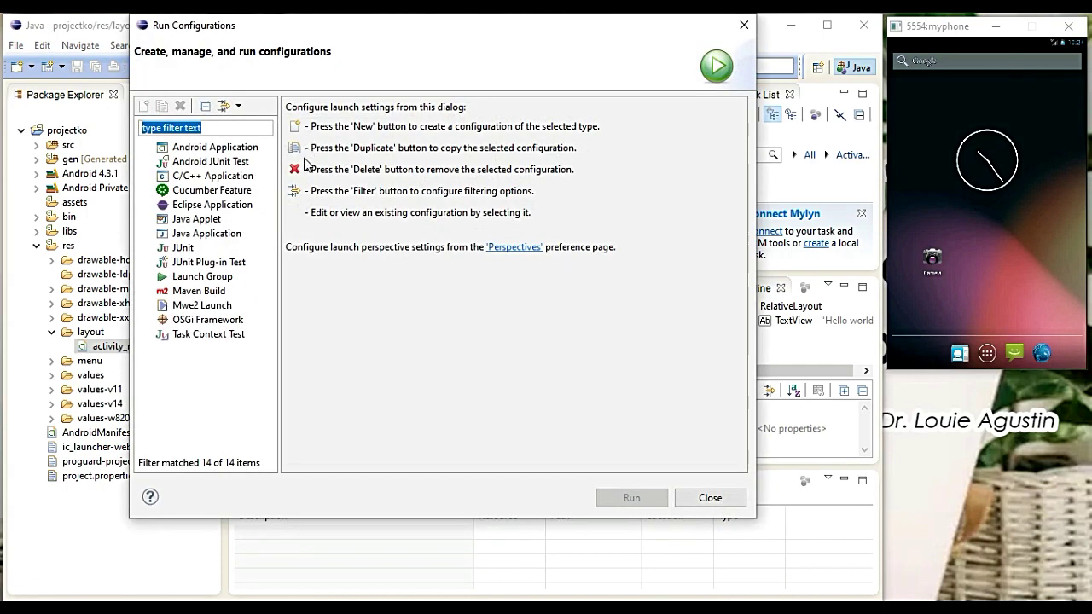
left_click(237, 148)
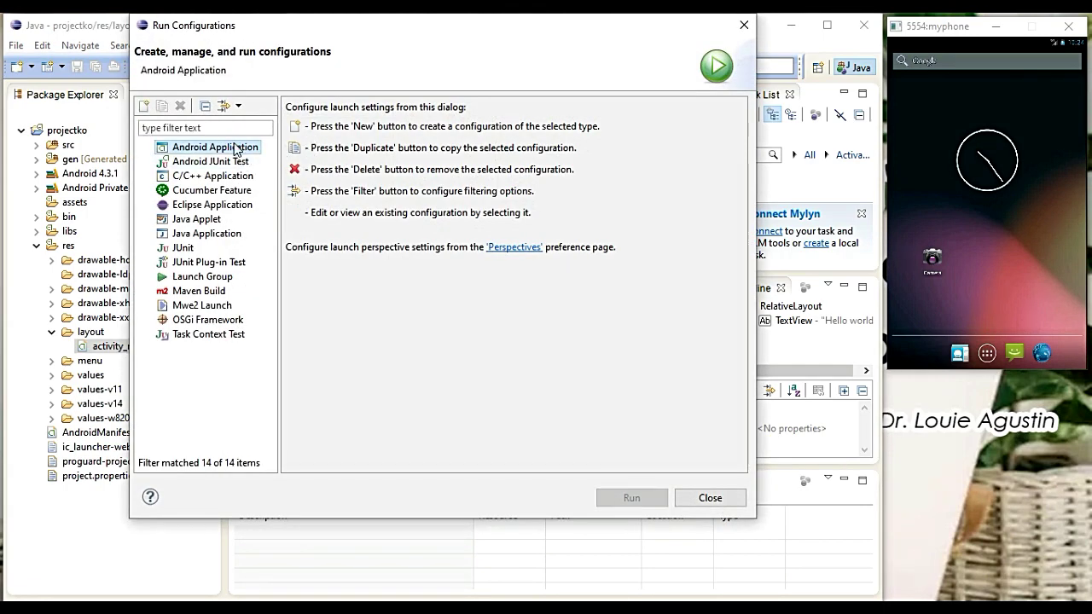
double_click(236, 148)
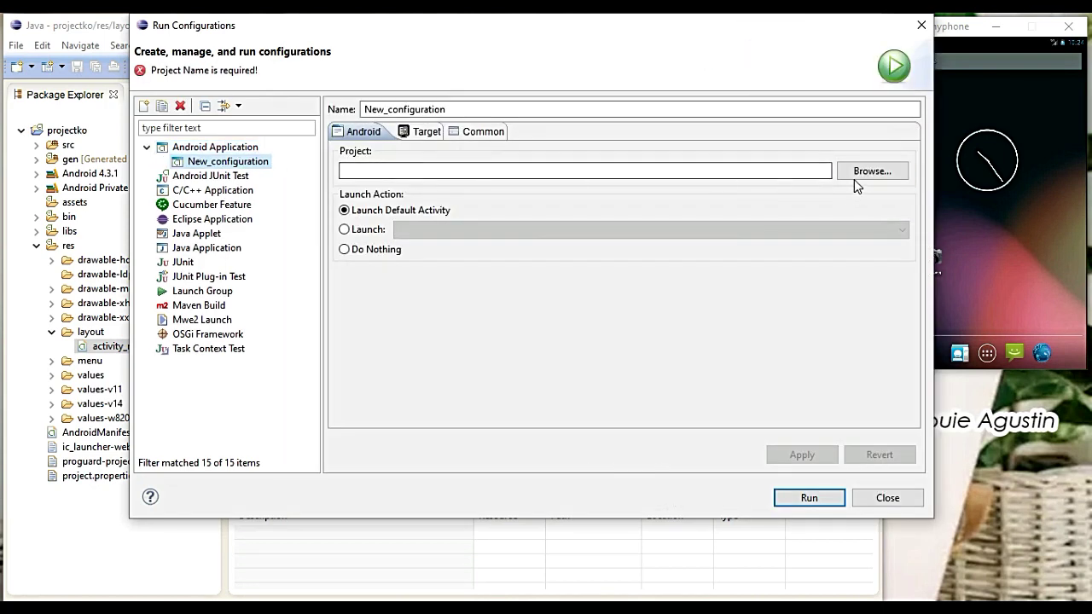
left_click(857, 174)
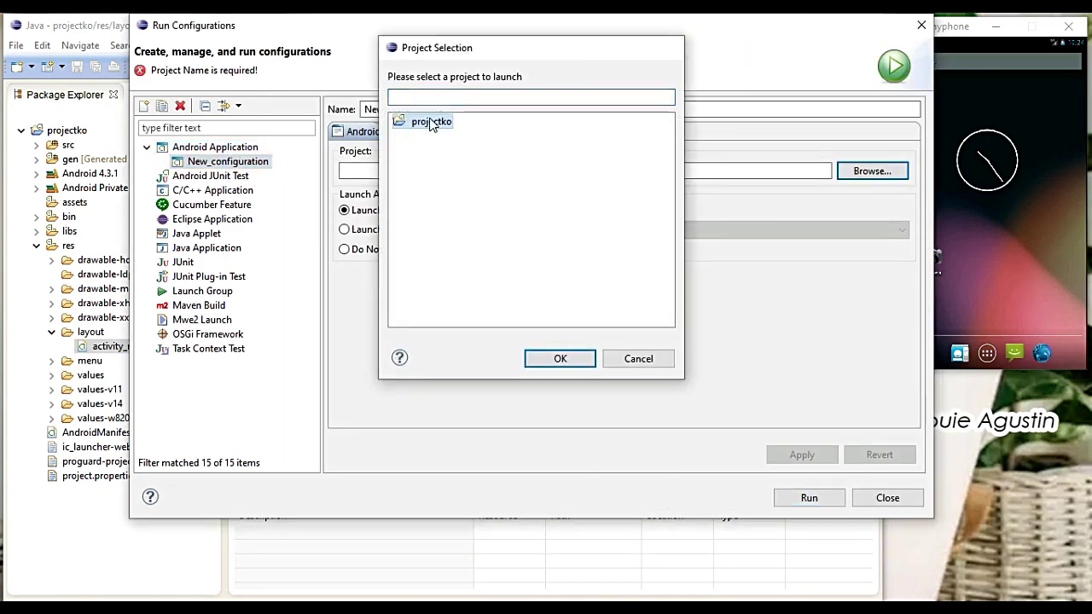
double_click(431, 122)
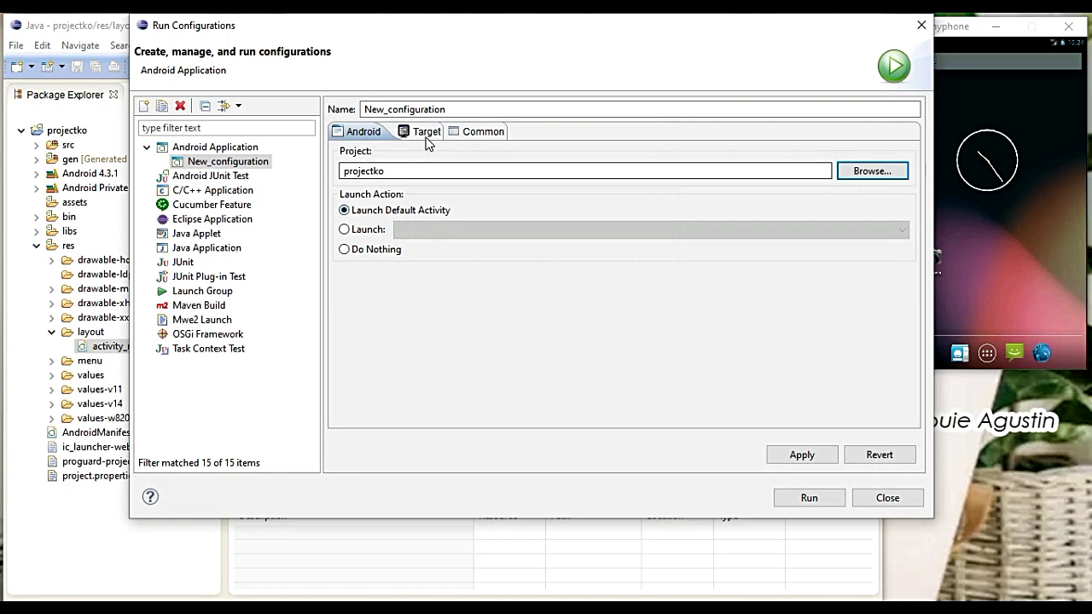
left_click(344, 231)
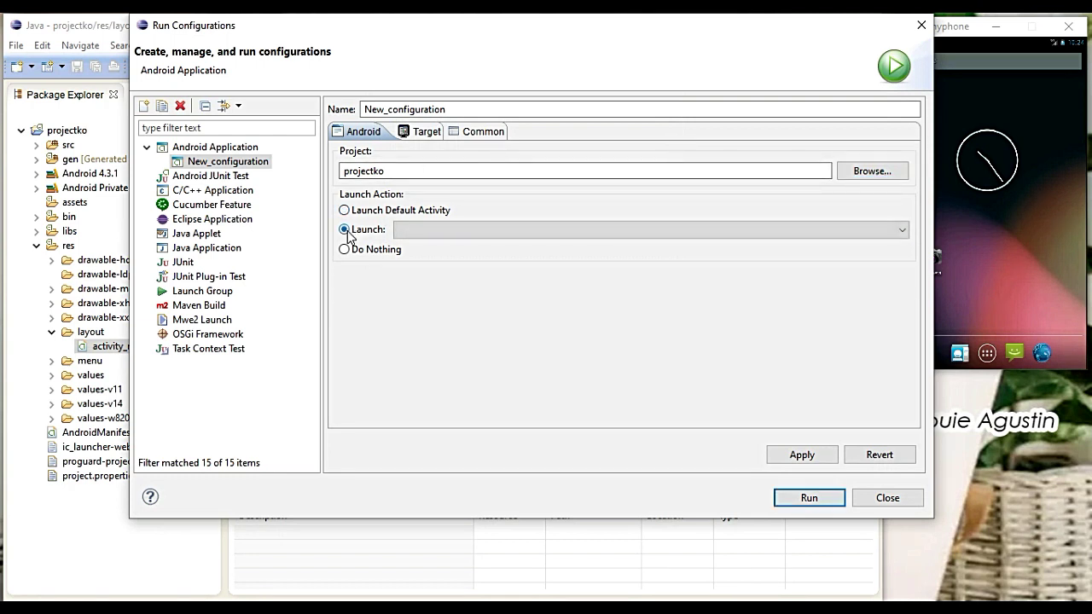
left_click(902, 230)
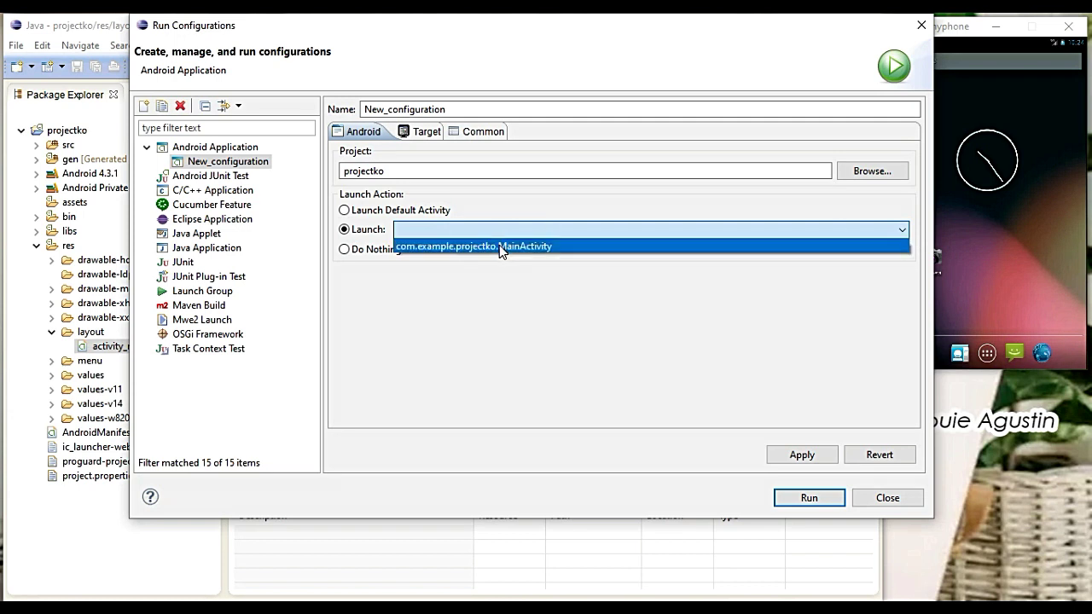
left_click(345, 211)
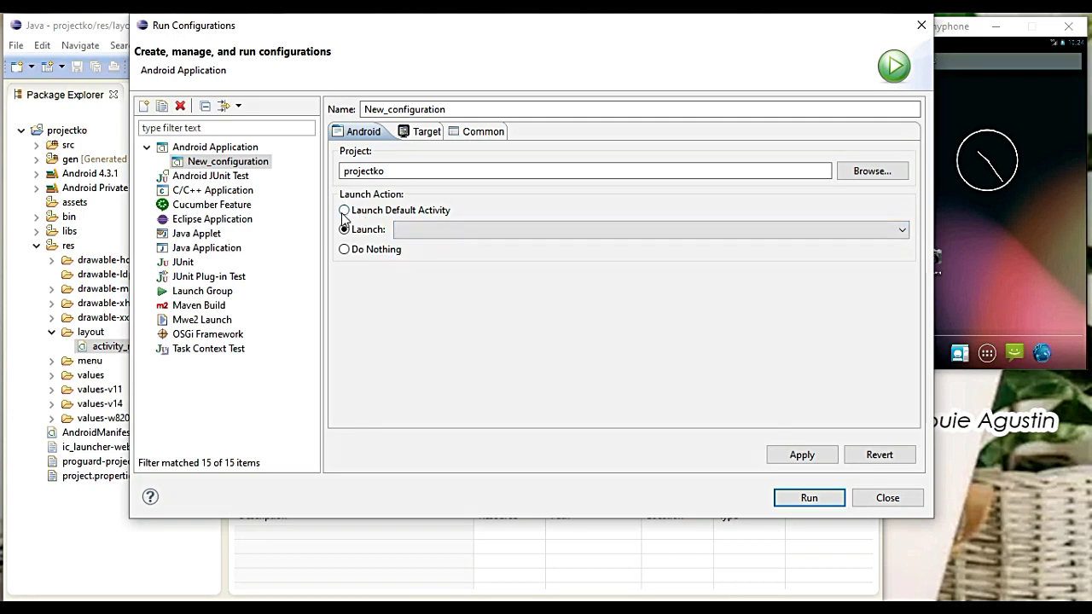
left_click(345, 211)
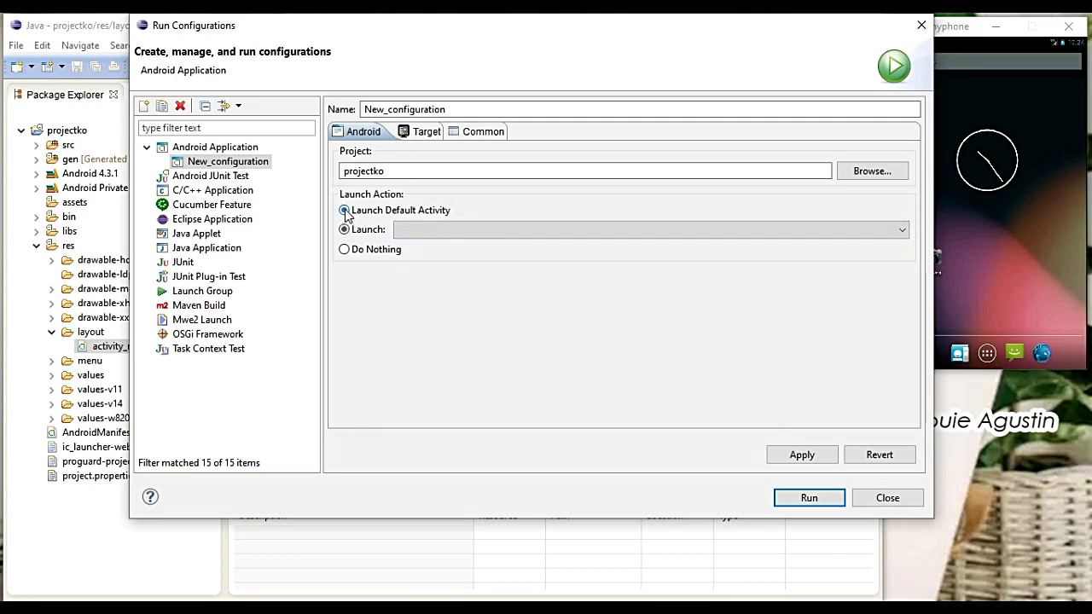
Use myphone as the run configuration's preferred virtual device, then apply the configuration and run the app.
left_click(419, 134)
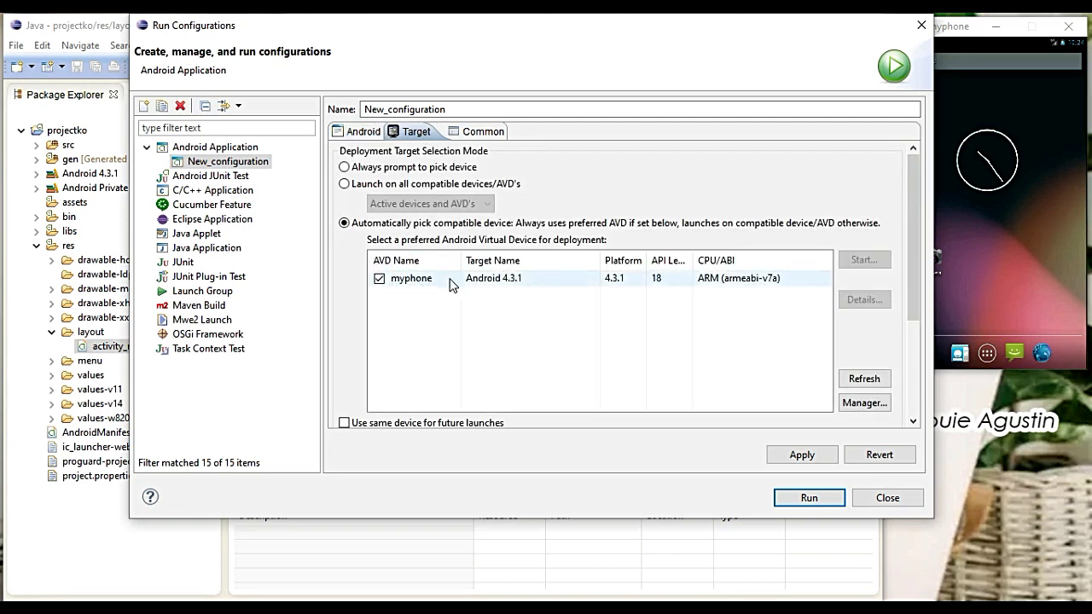
left_click(799, 457)
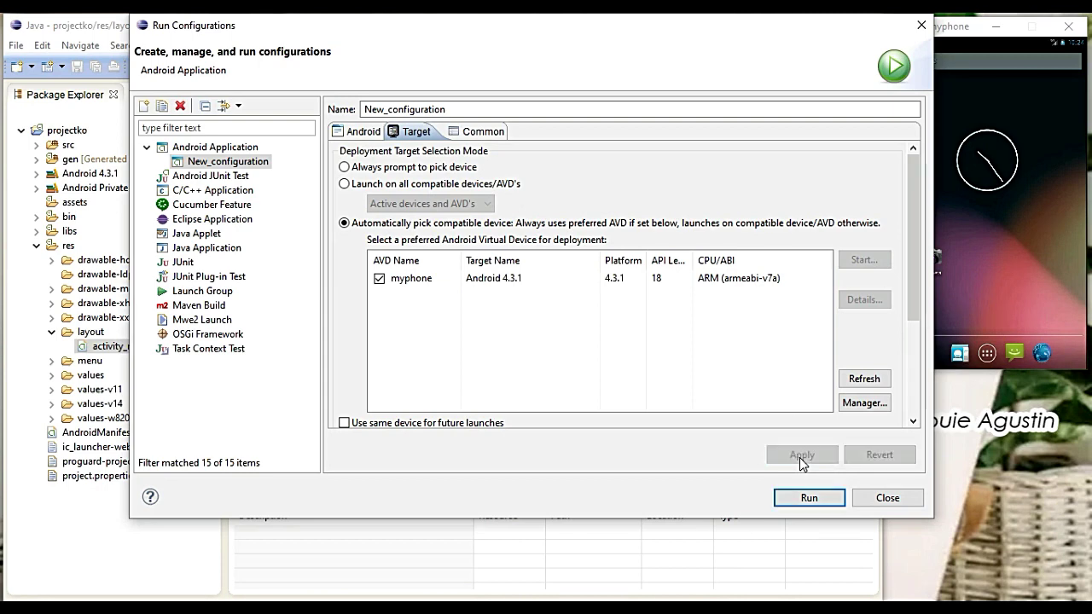
left_click(807, 500)
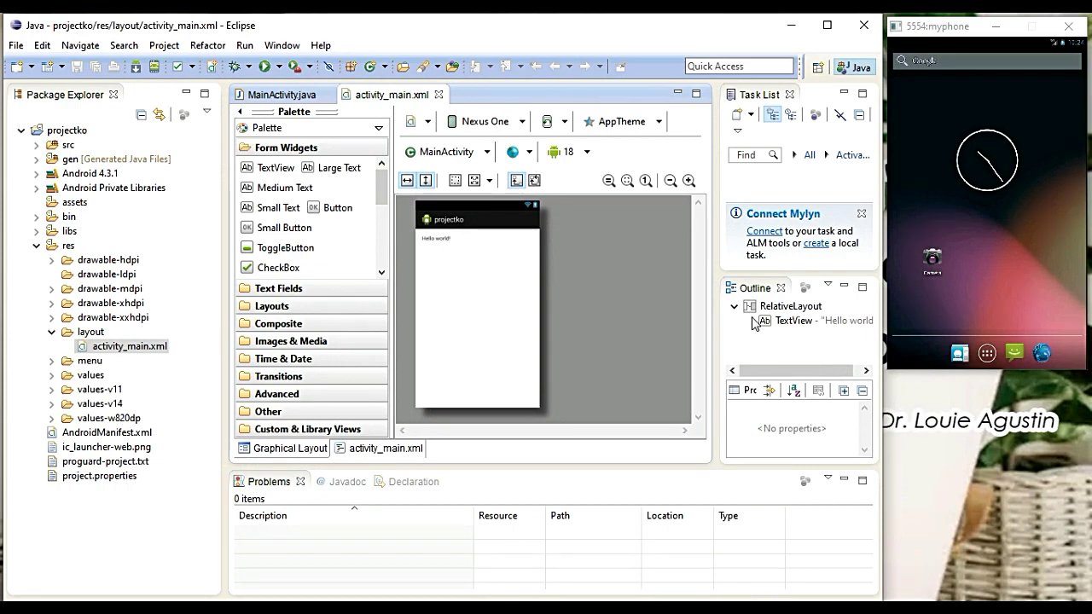
Accept automatic logcat monitoring for messages with priority higher than error, and exit the running app on the phone.
mouse_move(651, 21)
left_mouse_down()
mouse_move(651, 77)
mouse_move(654, 32)
left_mouse_up()
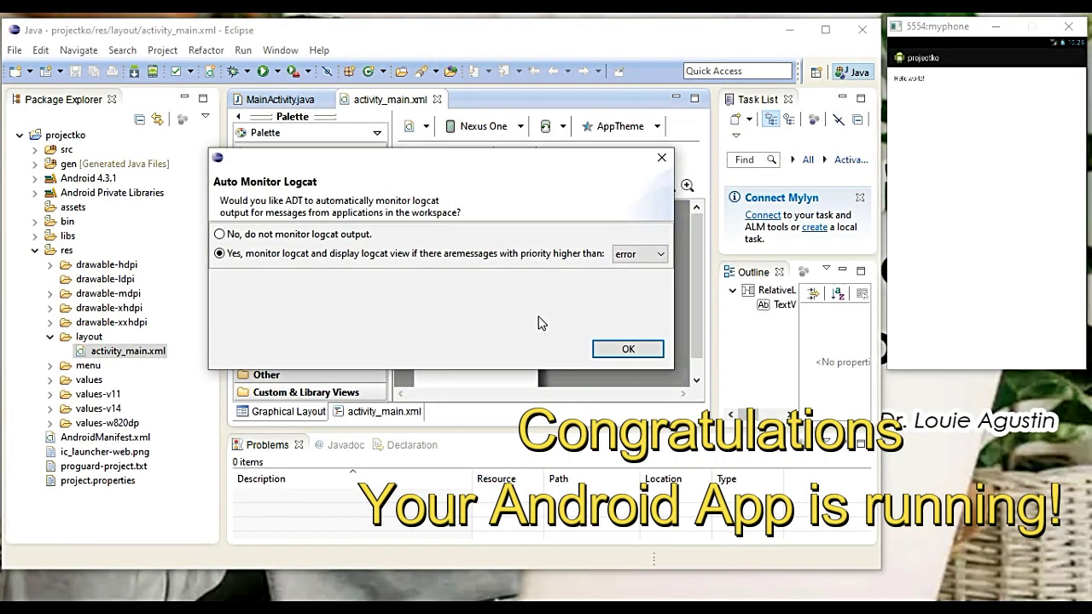
left_click(626, 349)
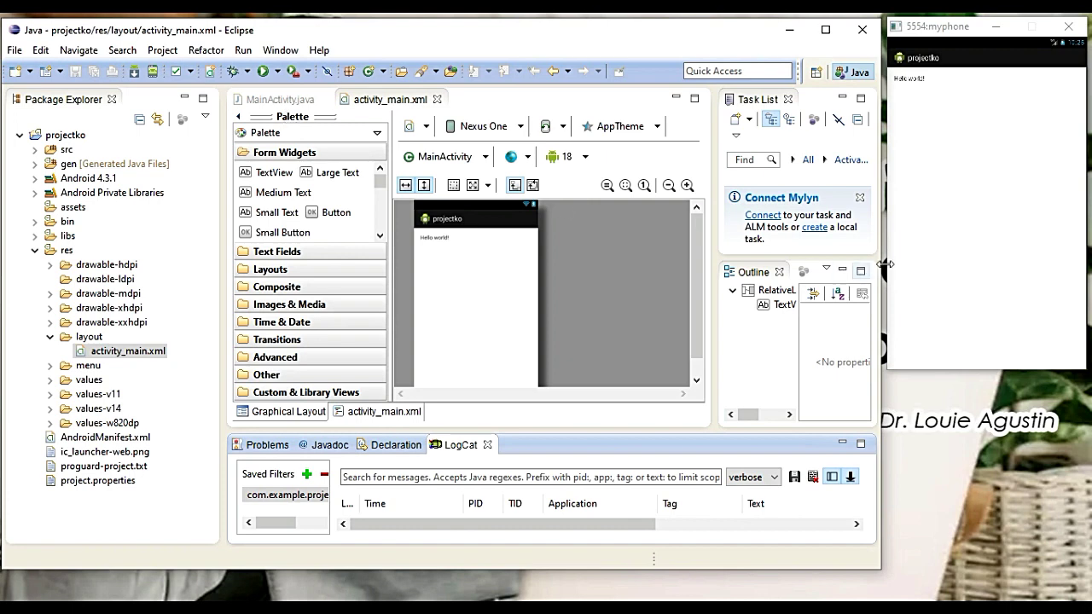
left_click(975, 215)
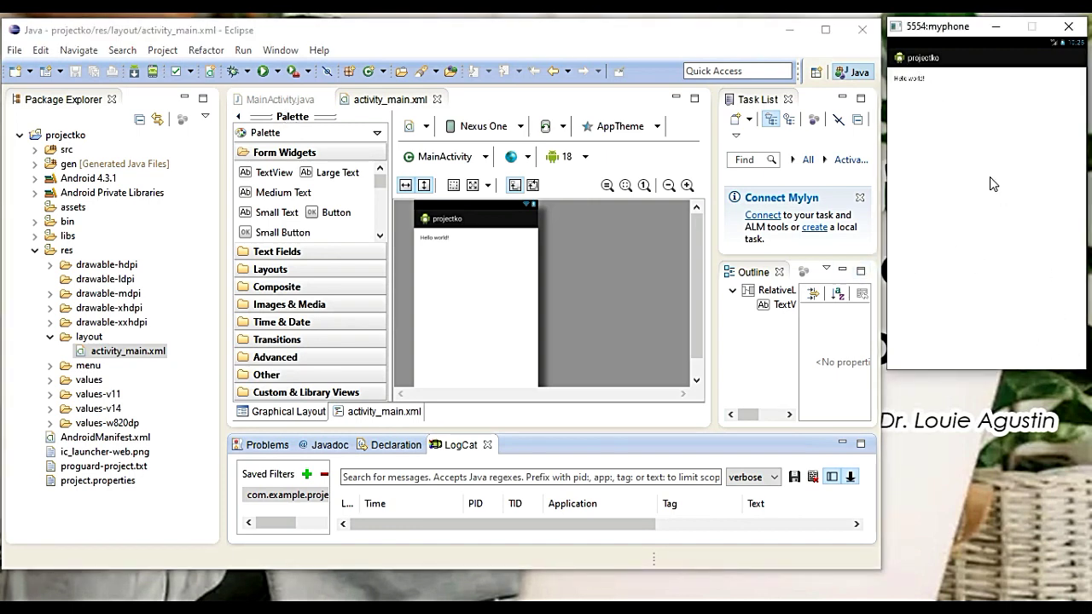
key("Escape")
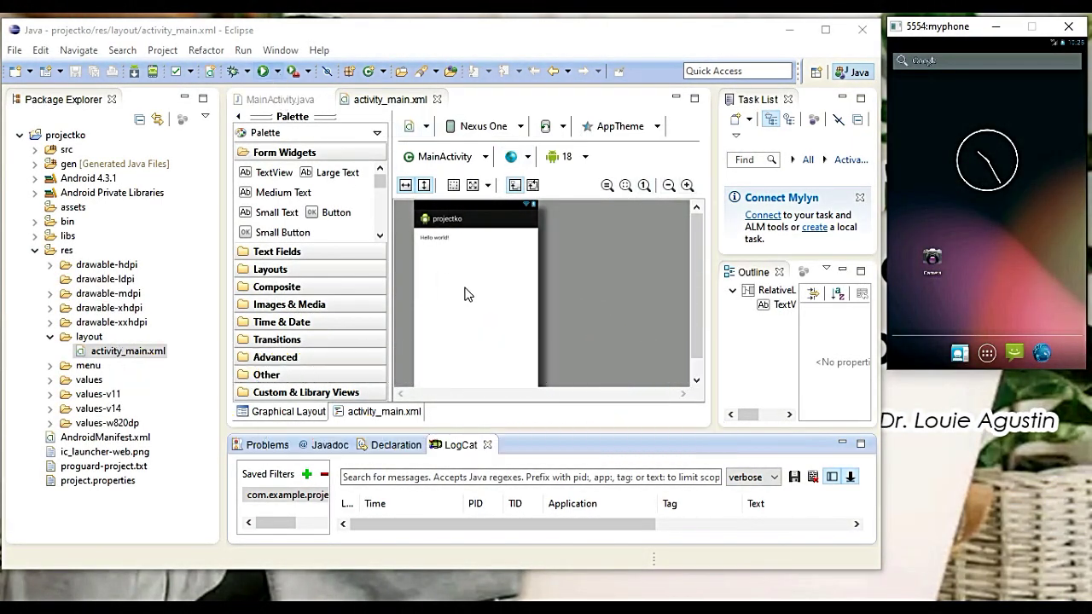
Examine the XML source of the Hello world TextView in activity_main.xml and return to the graphical layout.
left_click(443, 241)
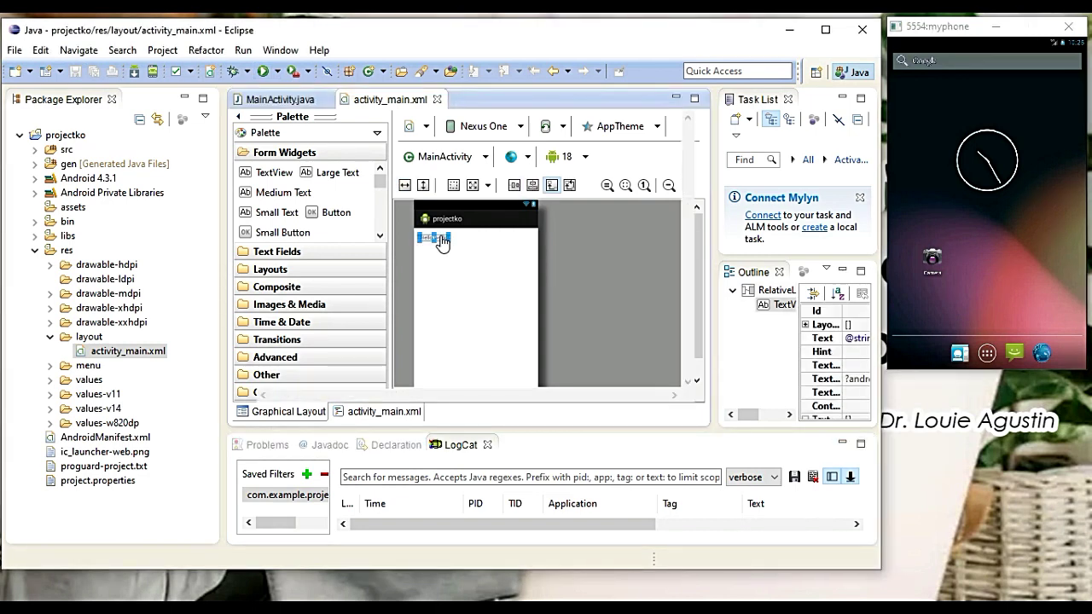
double_click(443, 241)
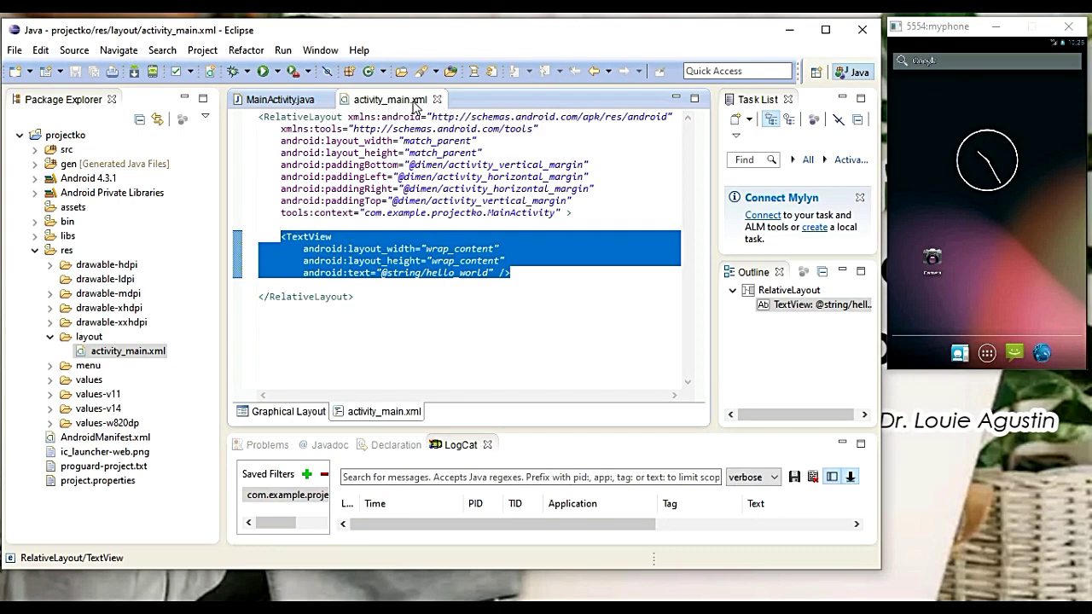
left_click(288, 413)
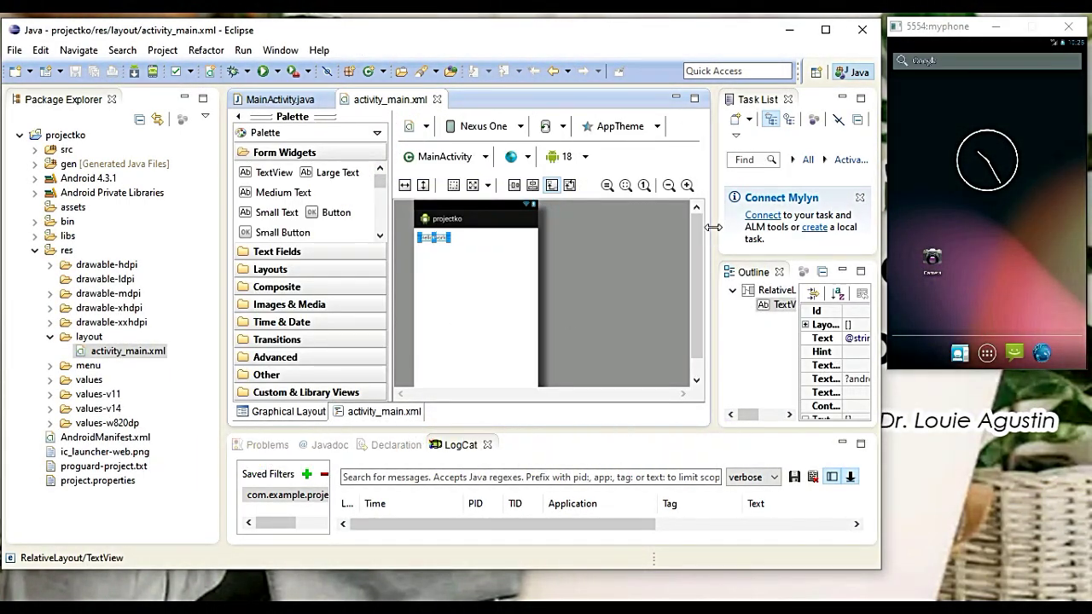
Resize the Eclipse panes to widen the Outline and the widget palette and narrow the Package Explorer.
left_click_drag(713, 227, 636, 227)
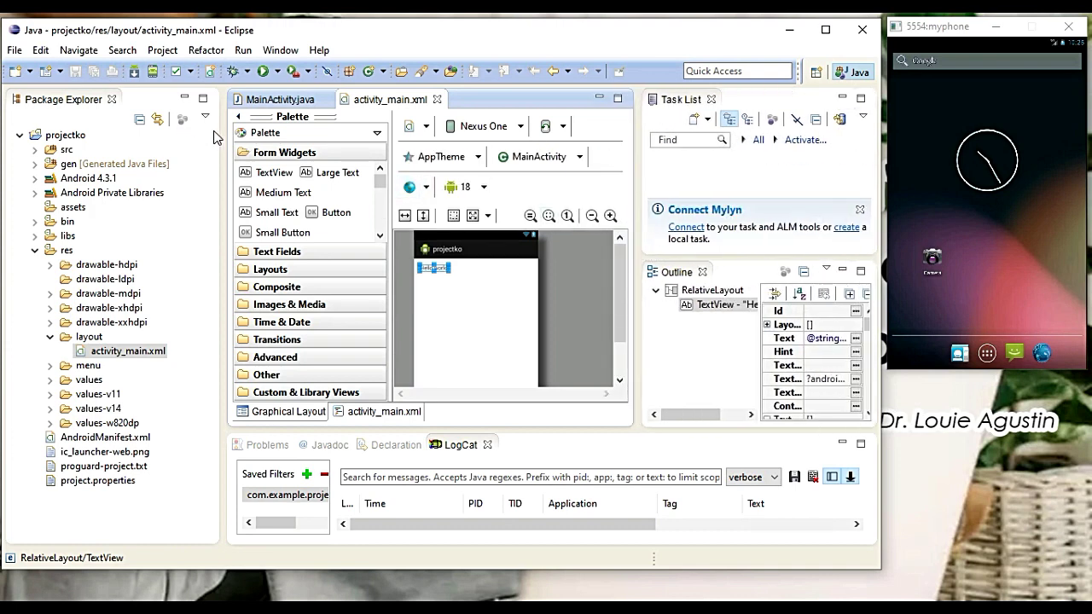
left_click_drag(220, 129, 98, 126)
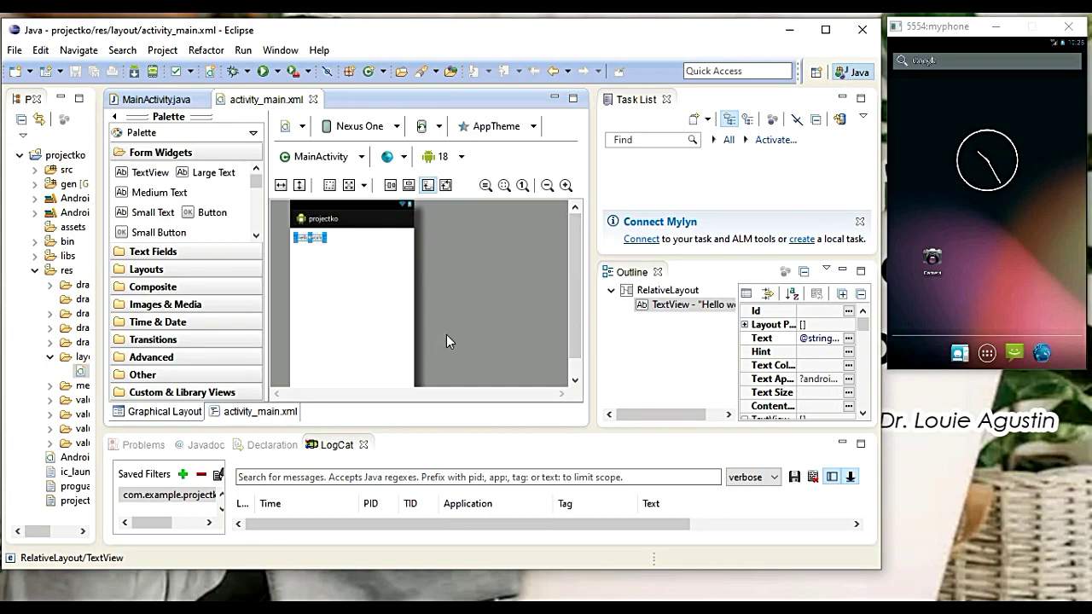
left_click_drag(268, 282, 300, 283)
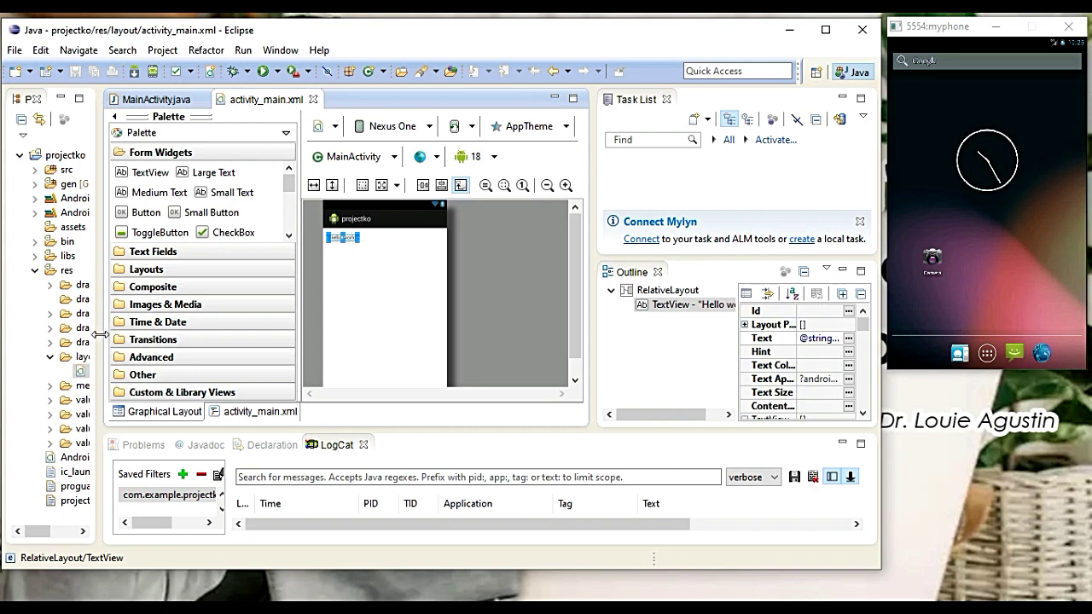
left_click_drag(100, 334, 163, 335)
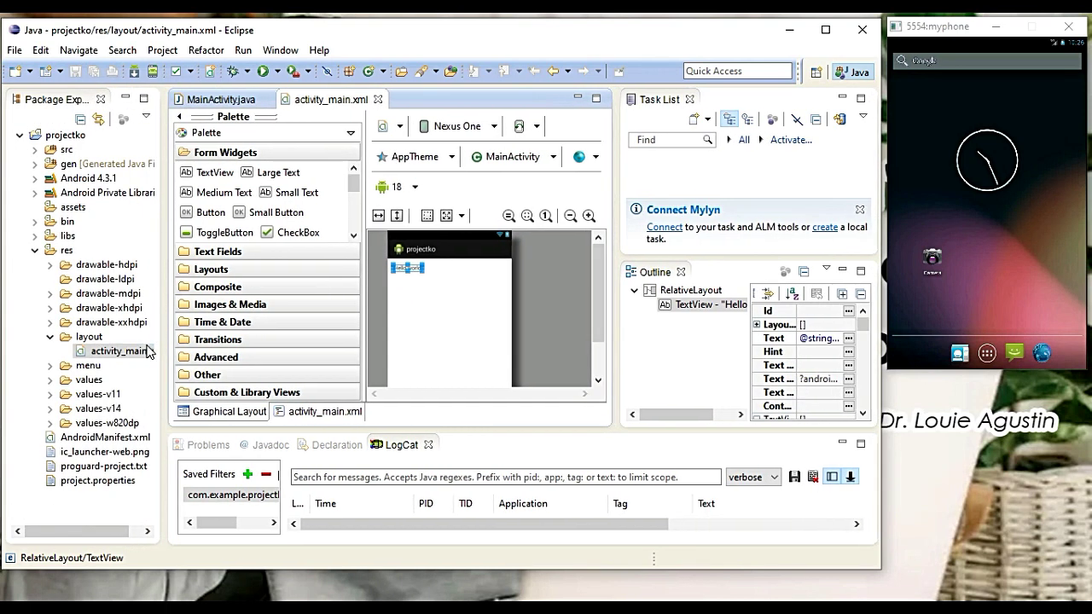
Open strings.xml from the project's res/values folder and select the hello_world string resource.
left_click(49, 380)
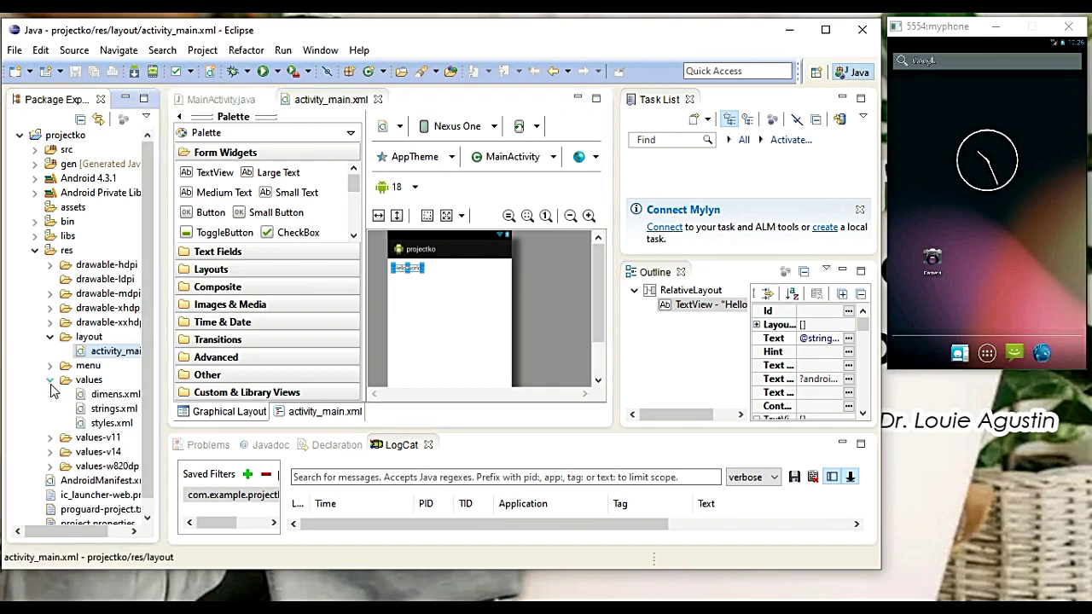
left_click(111, 409)
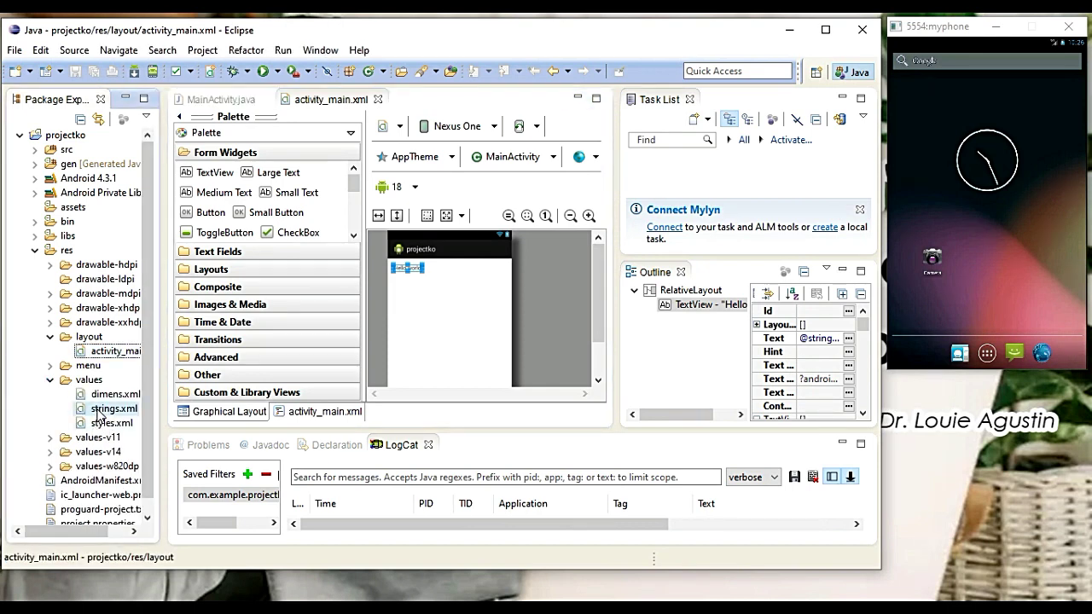
double_click(97, 410)
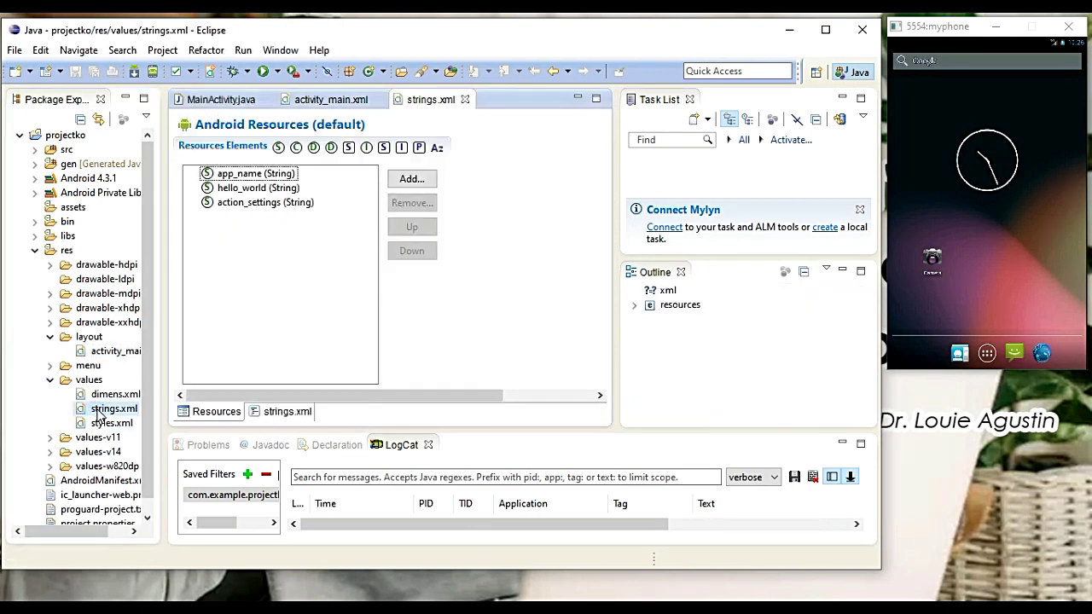
left_click(275, 193)
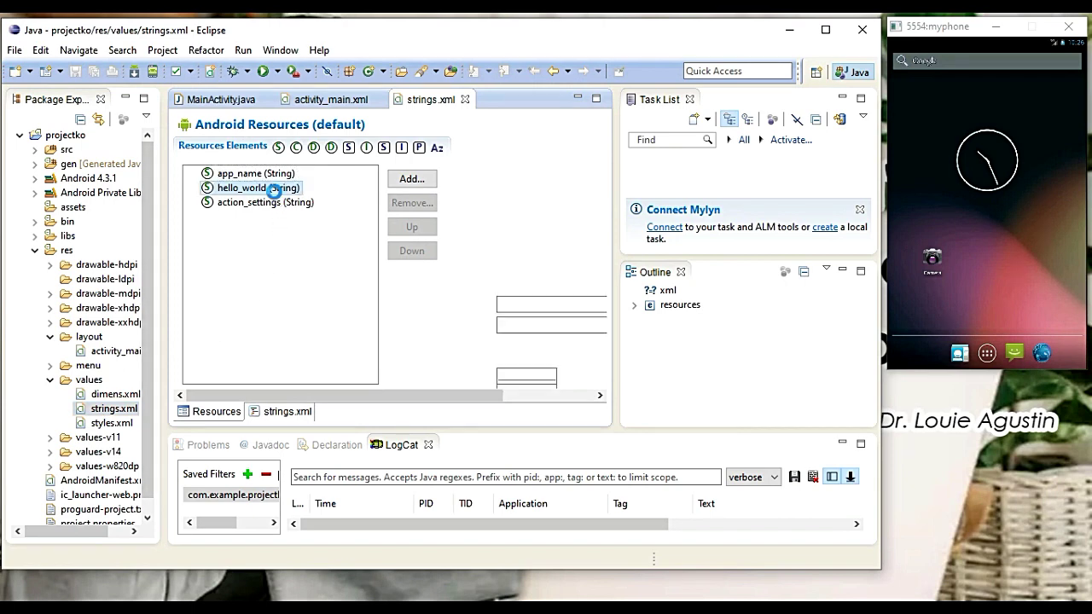